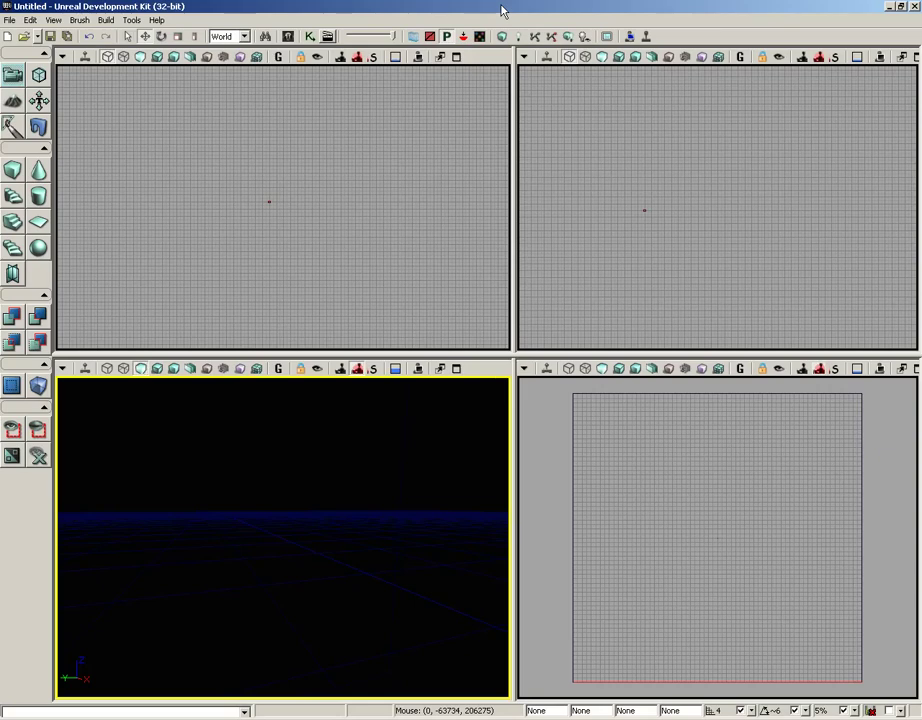
Open the VCTF-Necropolis.udk map
{"action": "left_click", "coordinate": [9, 20]}
{"action": "left_click", "coordinate": [20, 47]}
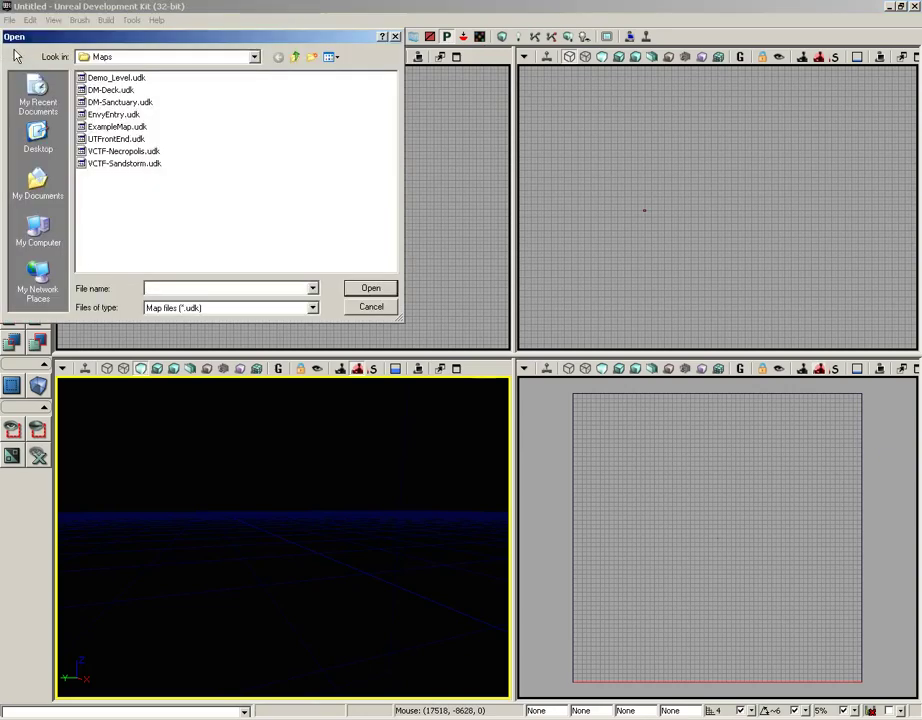
{"action": "left_click", "coordinate": [124, 151]}
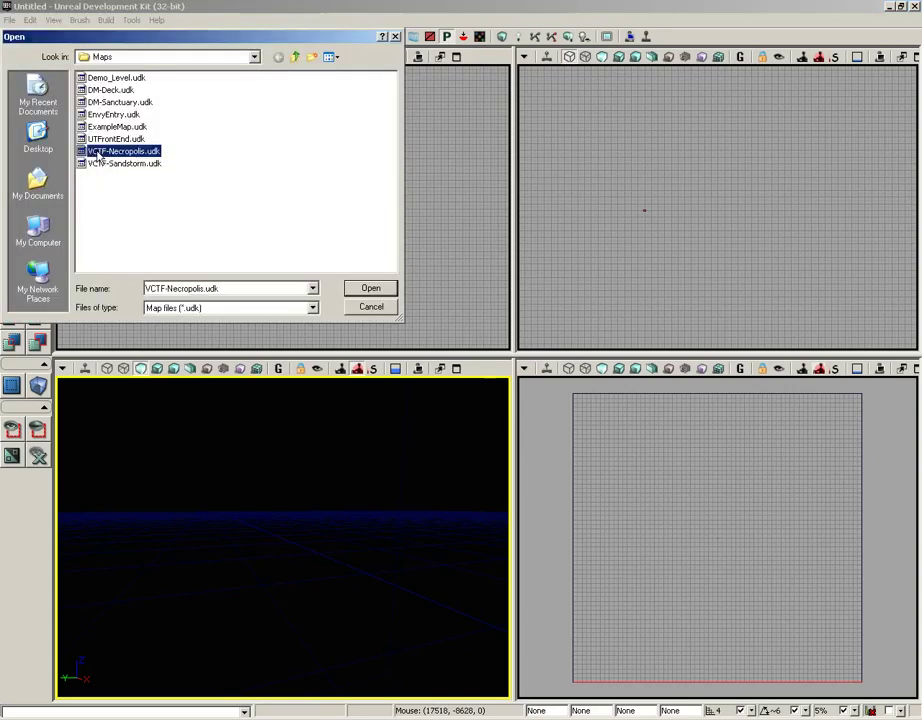
{"action": "left_click", "coordinate": [382, 290]}
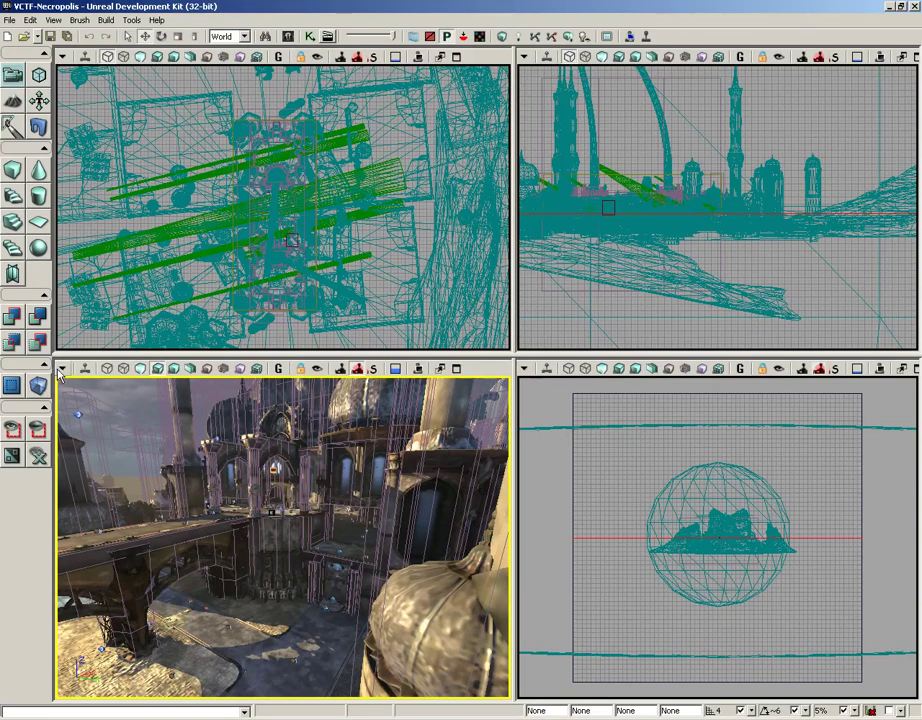
Maximize the perspective viewport and hide the volumes shown in it
{"action": "left_click", "coordinate": [418, 369]}
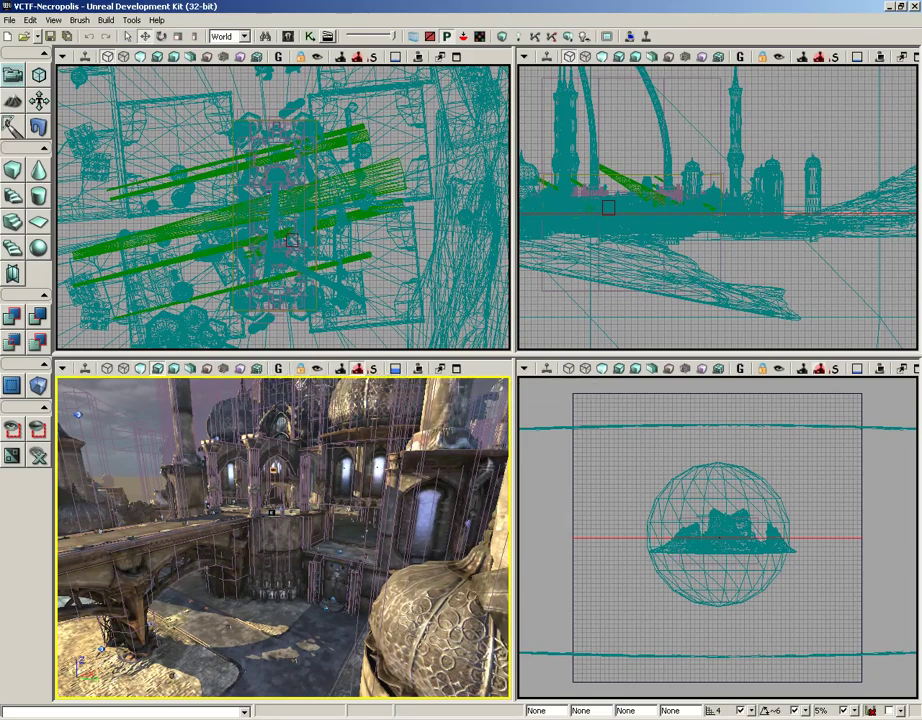
{"action": "left_click", "coordinate": [456, 370]}
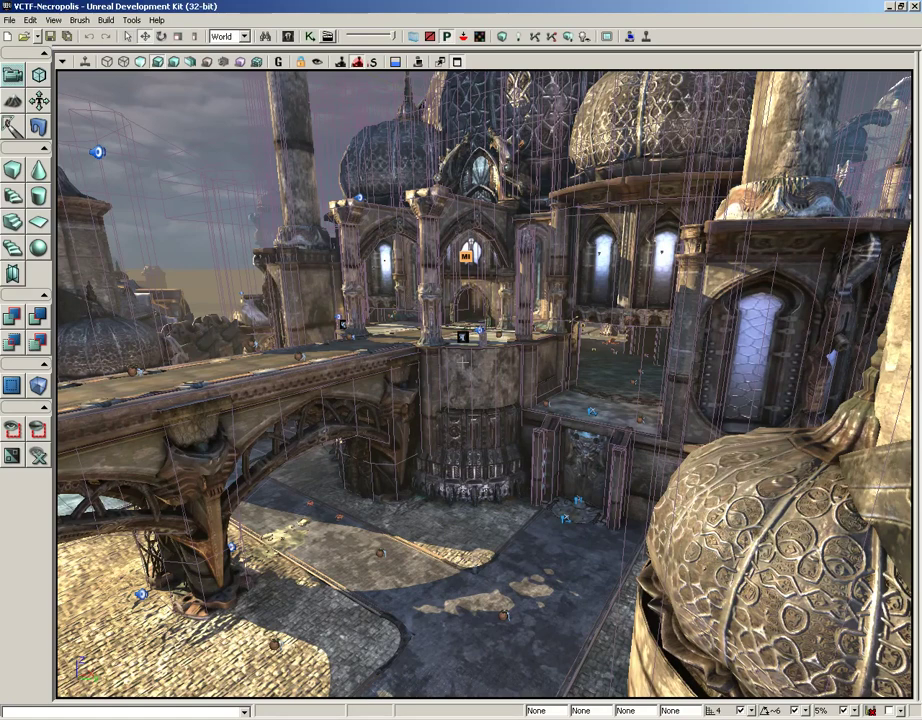
{"action": "left_click", "coordinate": [62, 62]}
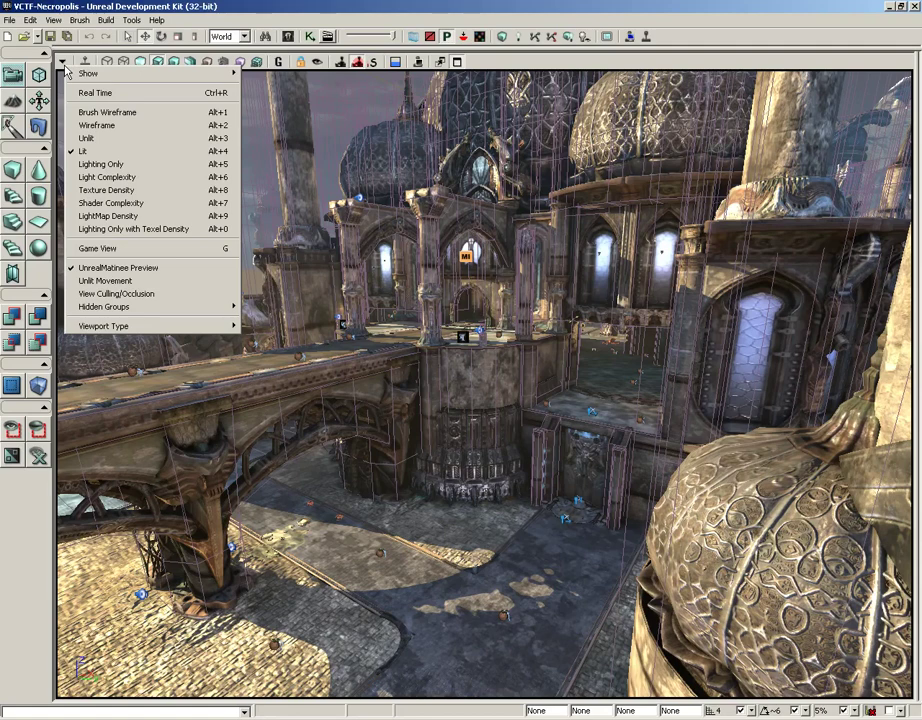
{"action": "mouse_move", "coordinate": [216, 79]}
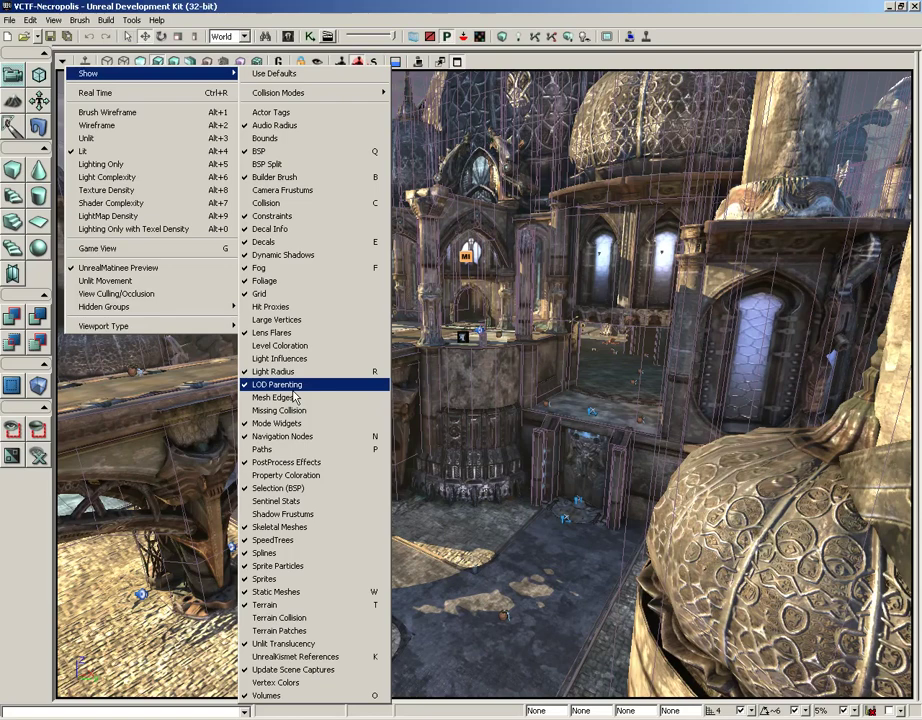
{"action": "left_click", "coordinate": [327, 698]}
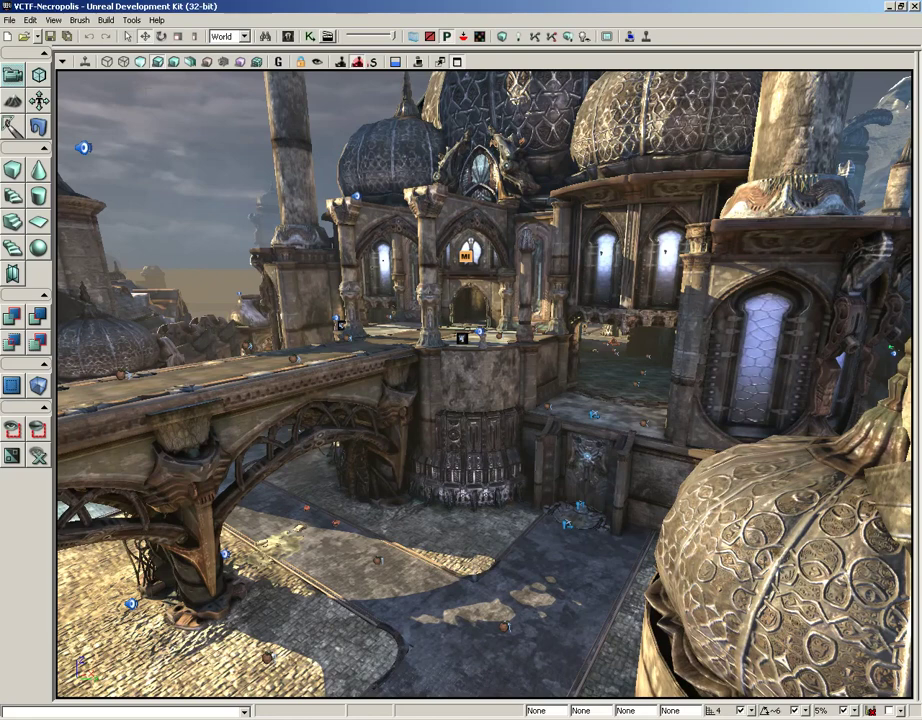
{"action": "left_click", "coordinate": [62, 61]}
{"action": "mouse_move", "coordinate": [100, 70]}
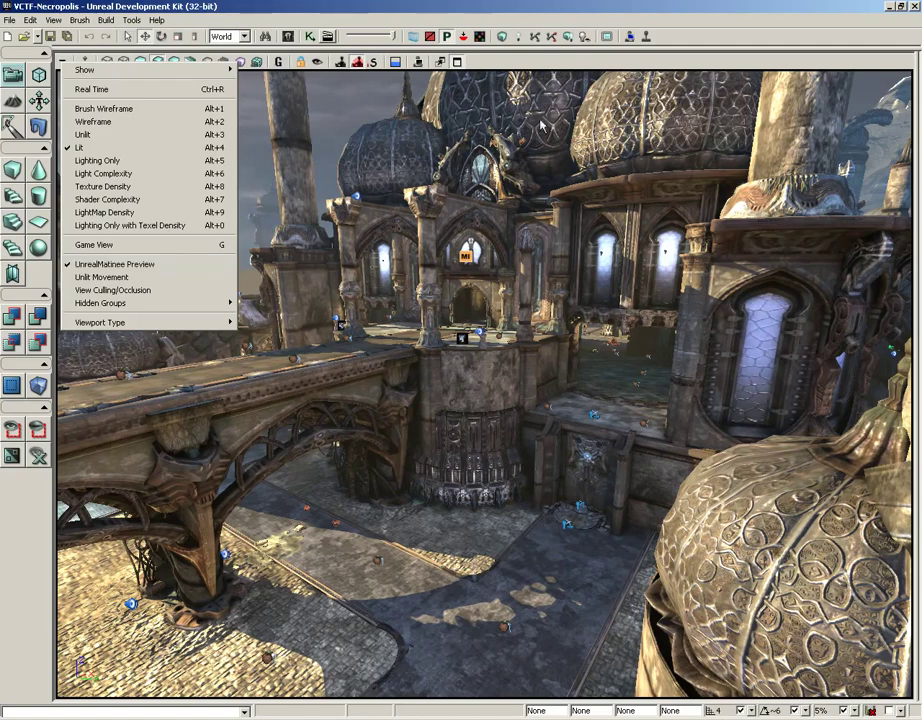
{"action": "left_click", "coordinate": [547, 63]}
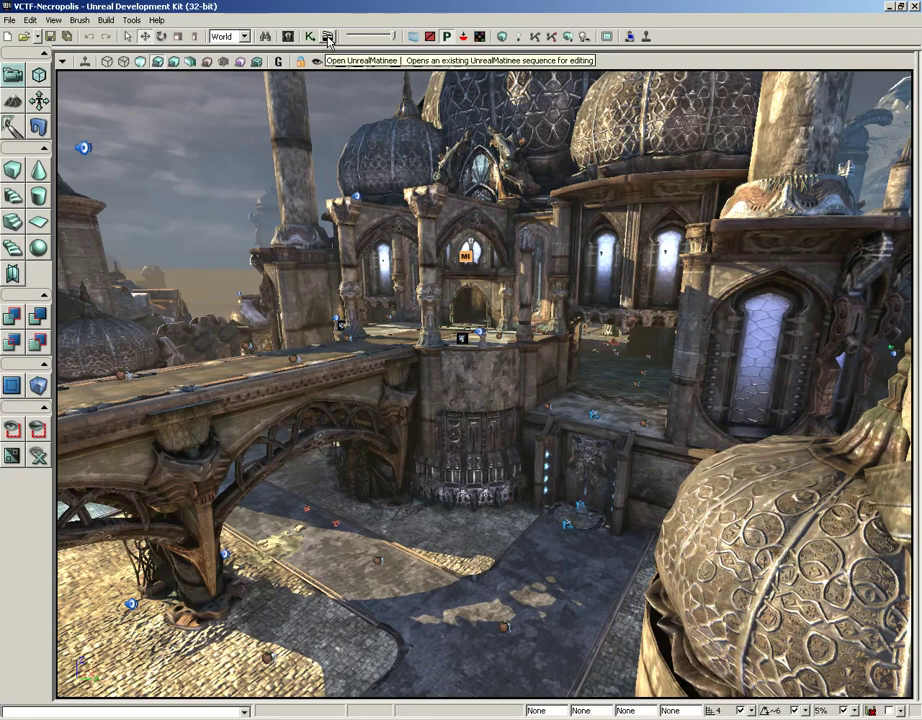
Open Sequence.SeqAct_Interp_6 in UnrealMatinee, play it, and move the editor window low enough to uncover the viewport
{"action": "left_click", "coordinate": [328, 38]}
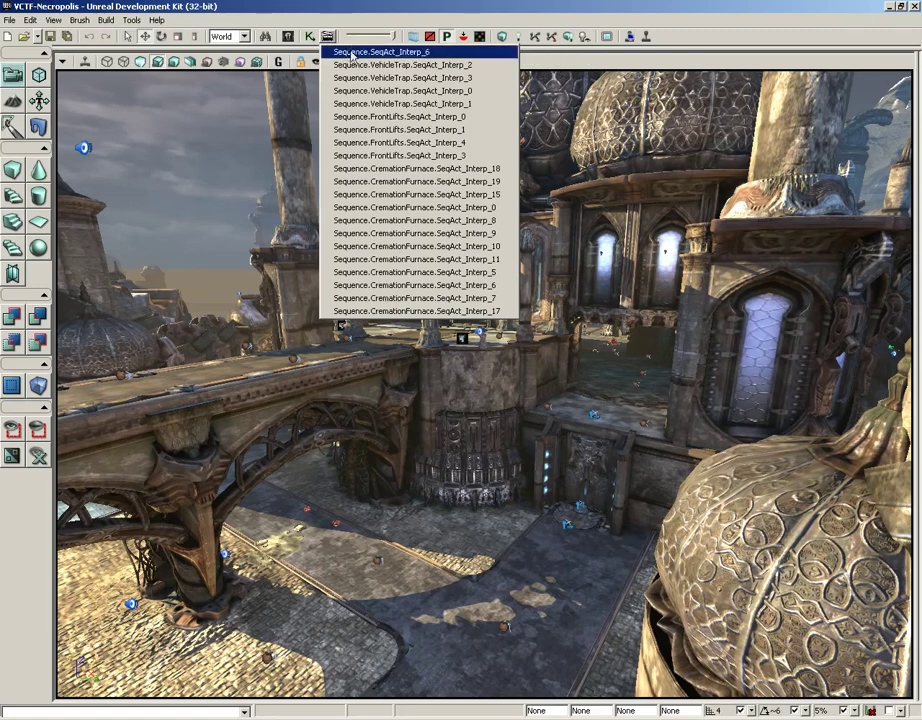
{"action": "left_click", "coordinate": [440, 55]}
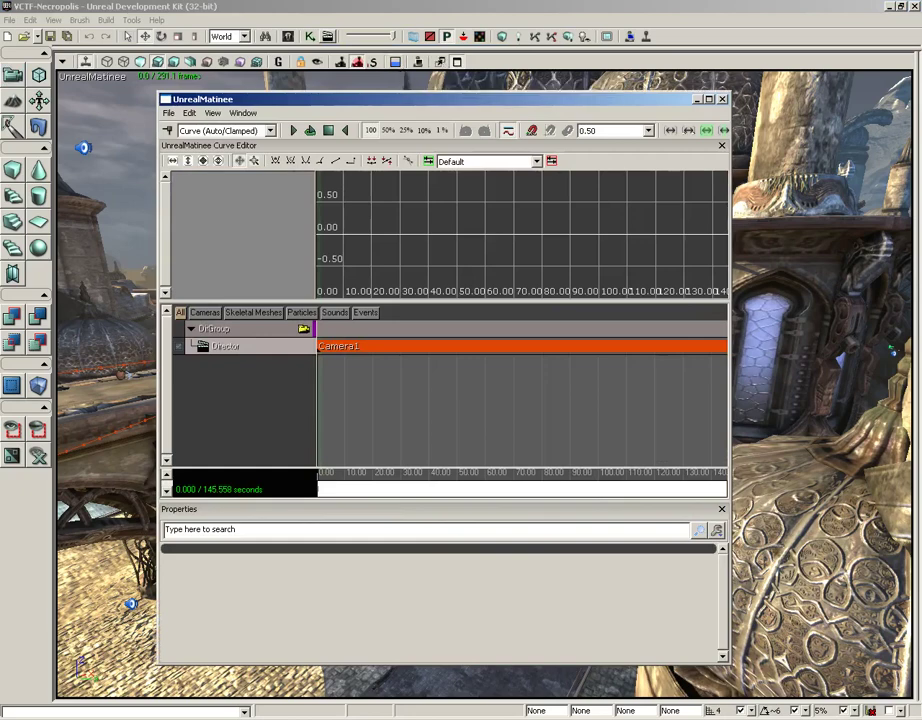
{"action": "left_click_drag", "start_coordinate": [354, 103], "coordinate": [493, 73]}
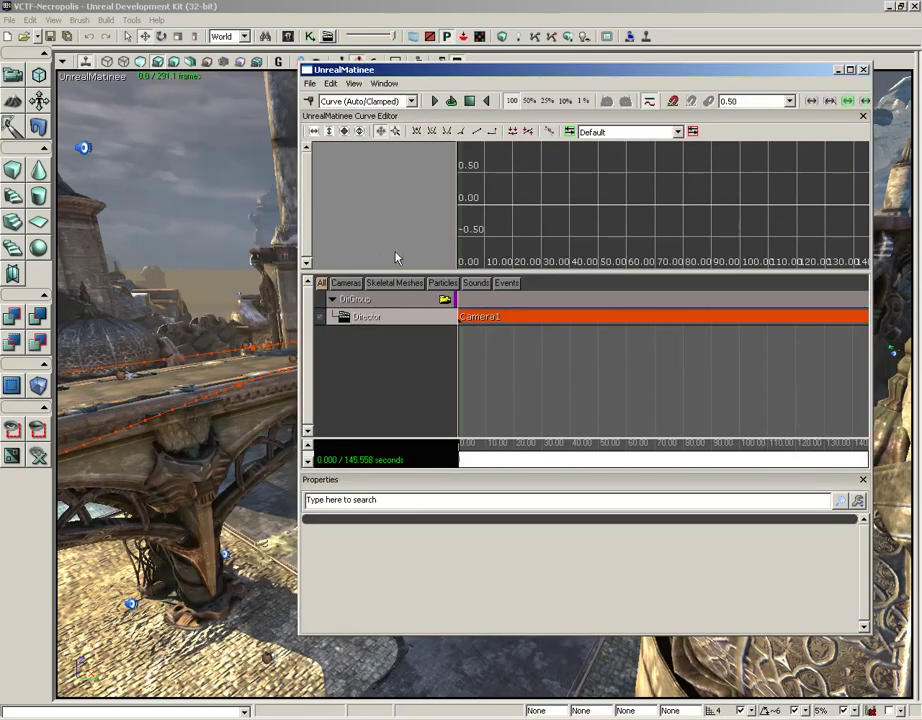
{"action": "left_click", "coordinate": [435, 101]}
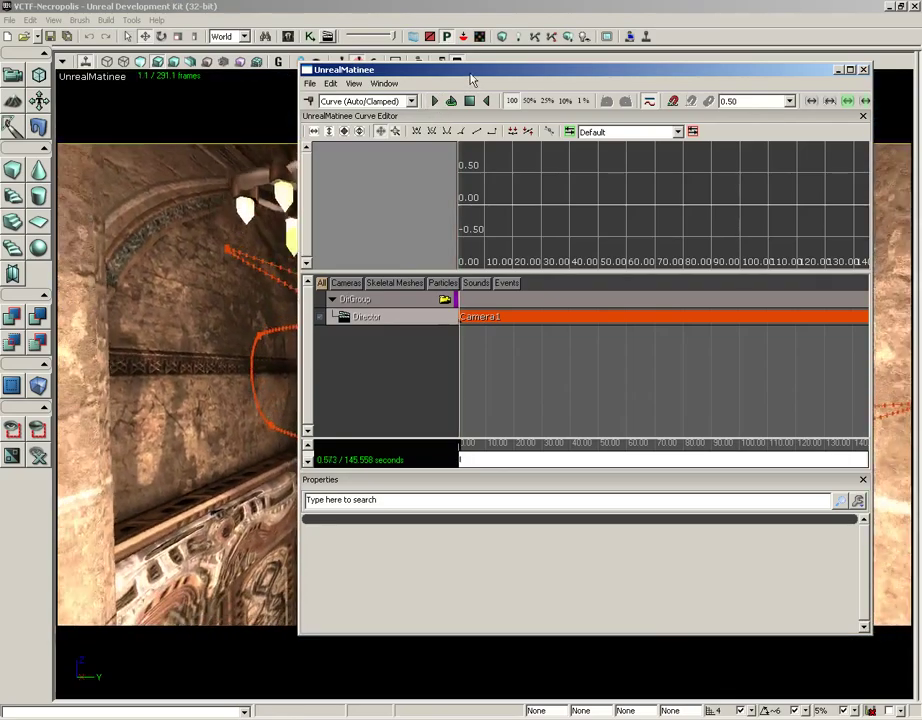
{"action": "left_click_drag", "start_coordinate": [470, 75], "coordinate": [362, 628]}
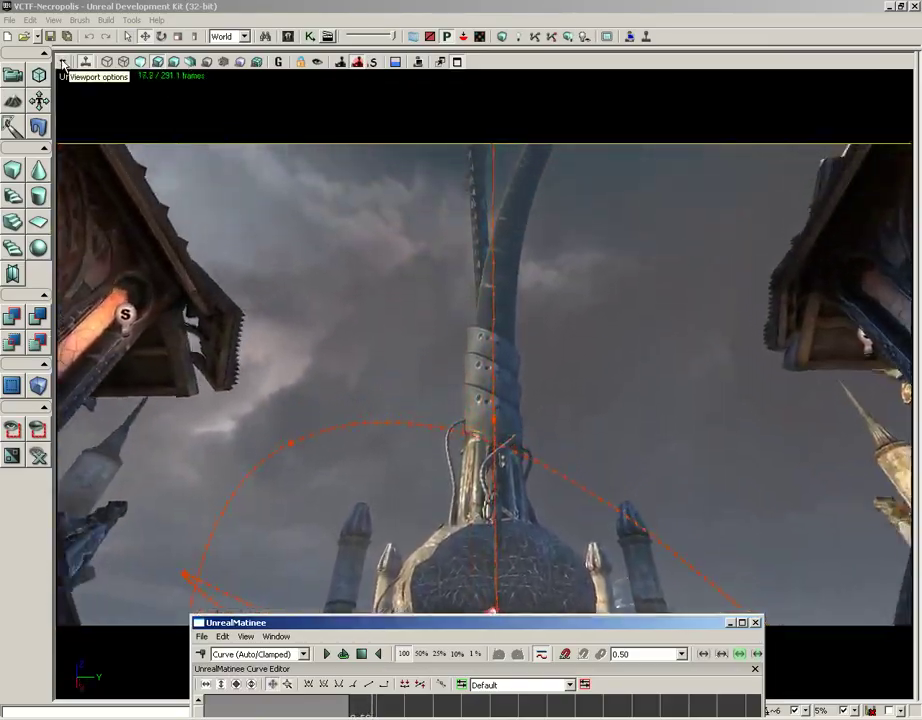
Switch UnrealMatinee Preview off for the perspective viewport and turn it back on to compare the playback
{"action": "left_click", "coordinate": [62, 63]}
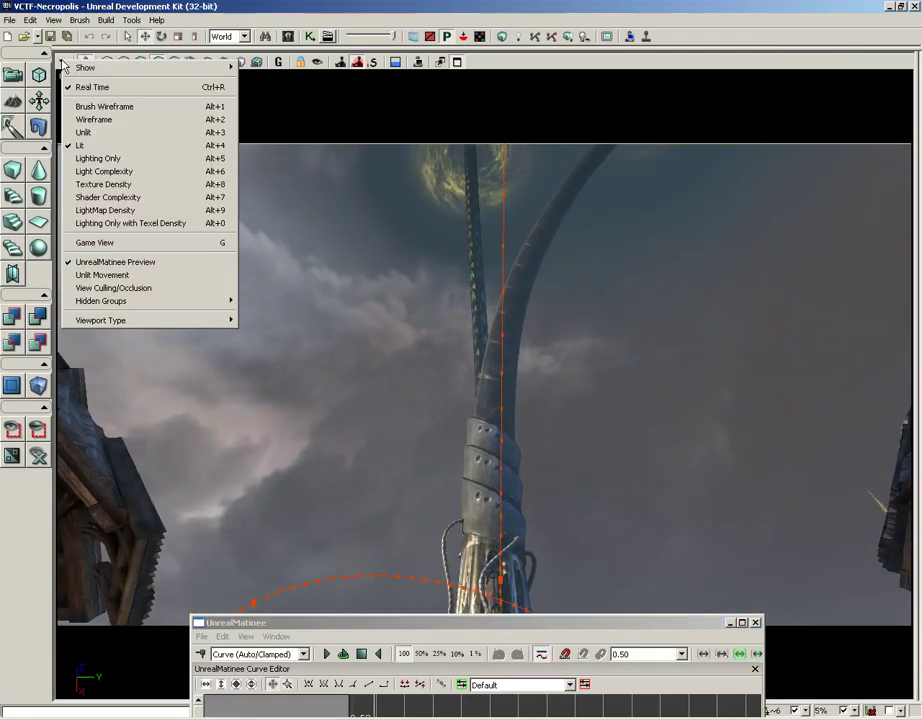
{"action": "left_click", "coordinate": [150, 262]}
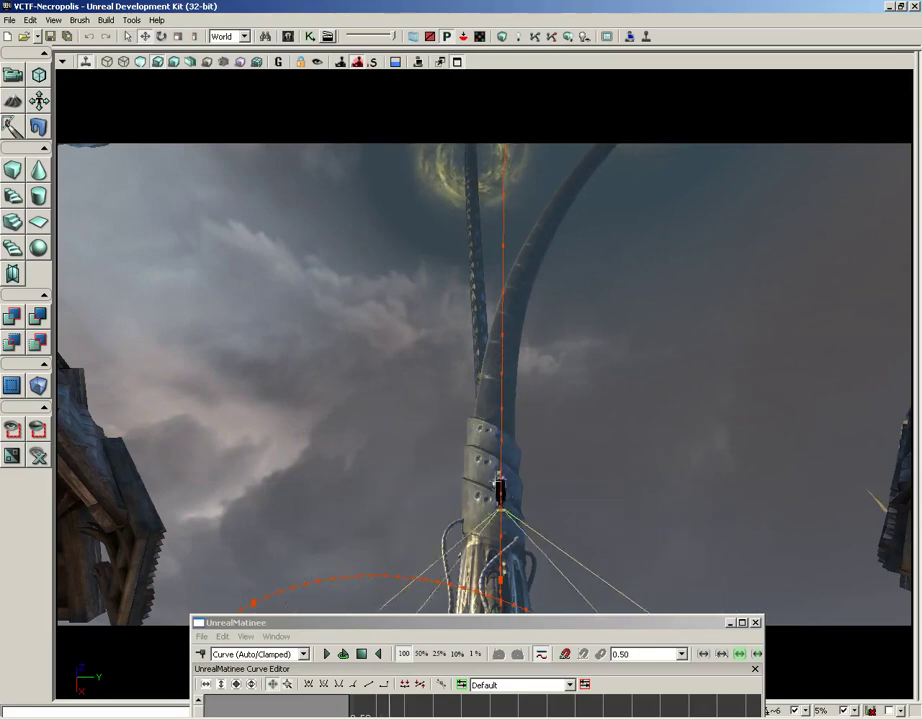
{"action": "left_click", "coordinate": [62, 62]}
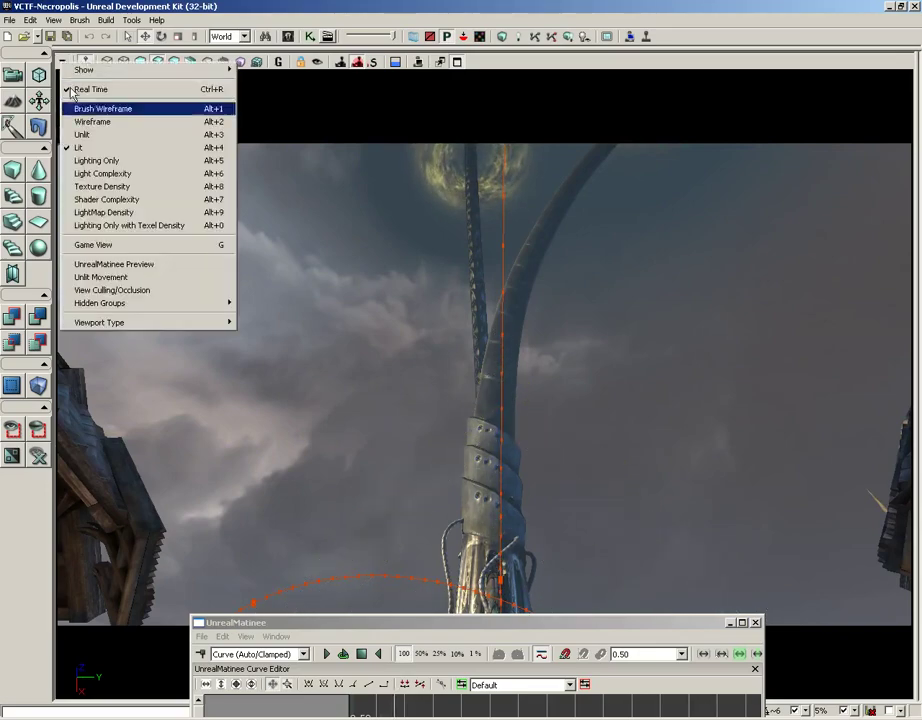
{"action": "left_click", "coordinate": [87, 266]}
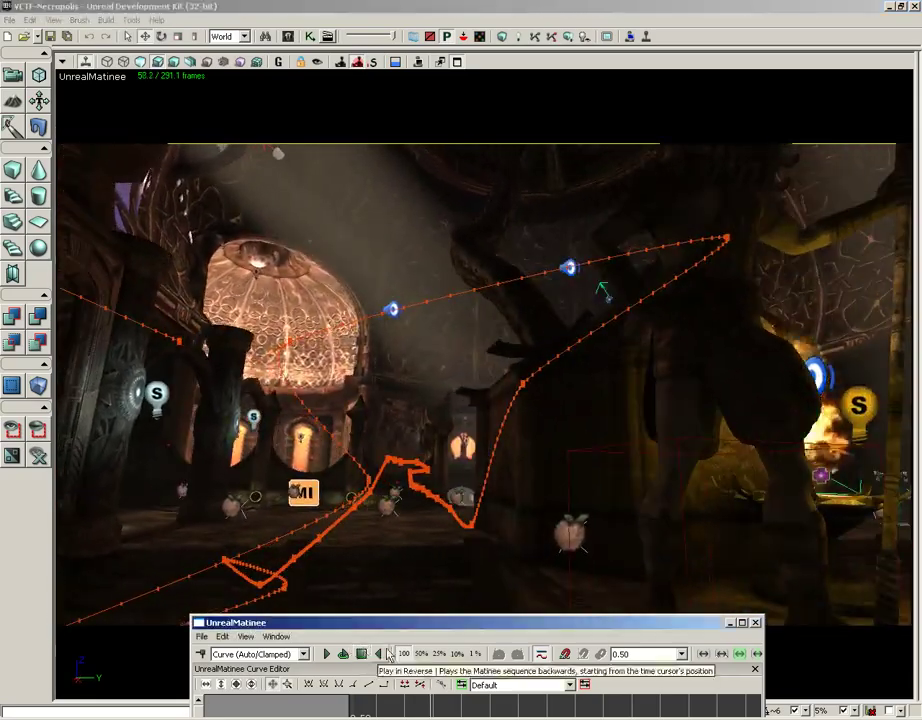
Close the UnrealMatinee editor and return to the level view
{"action": "left_click", "coordinate": [755, 622]}
{"action": "left_click_drag", "start_coordinate": [416, 438], "coordinate": [510, 68]}
{"action": "right_click_drag", "start_coordinate": [510, 68], "coordinate": [525, 68]}
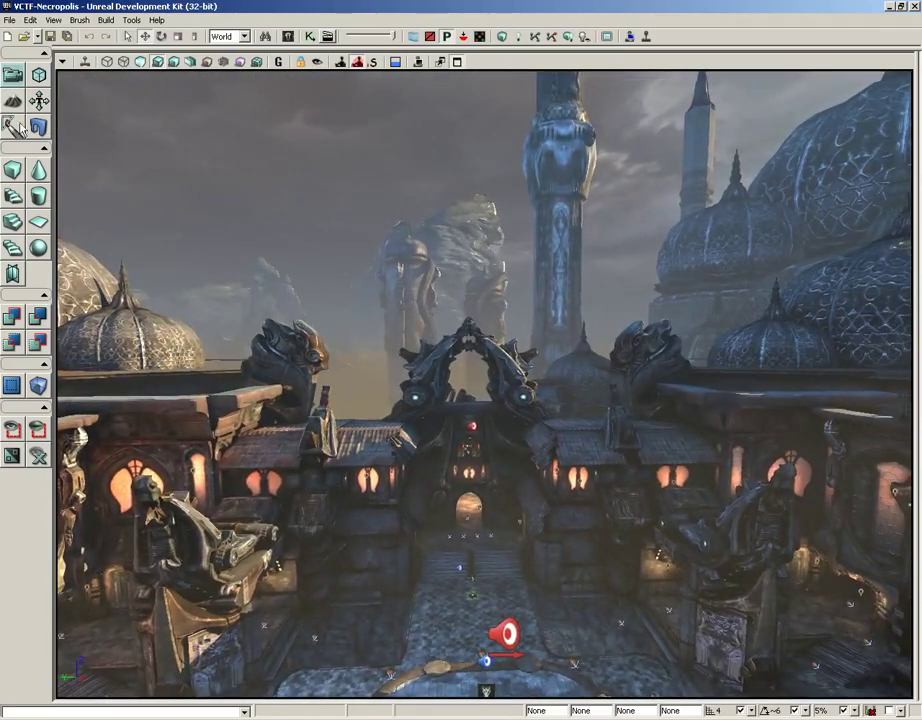
Enable Unlit Movement for the viewport, test it by moving the camera, and disable the option again
{"action": "left_click", "coordinate": [62, 62]}
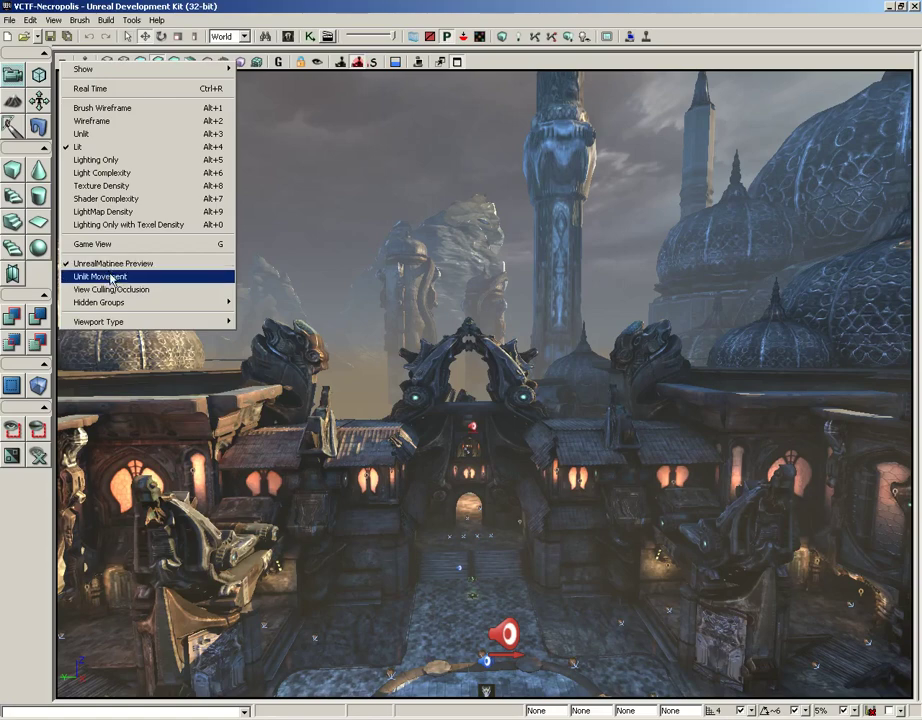
{"action": "left_click", "coordinate": [115, 283]}
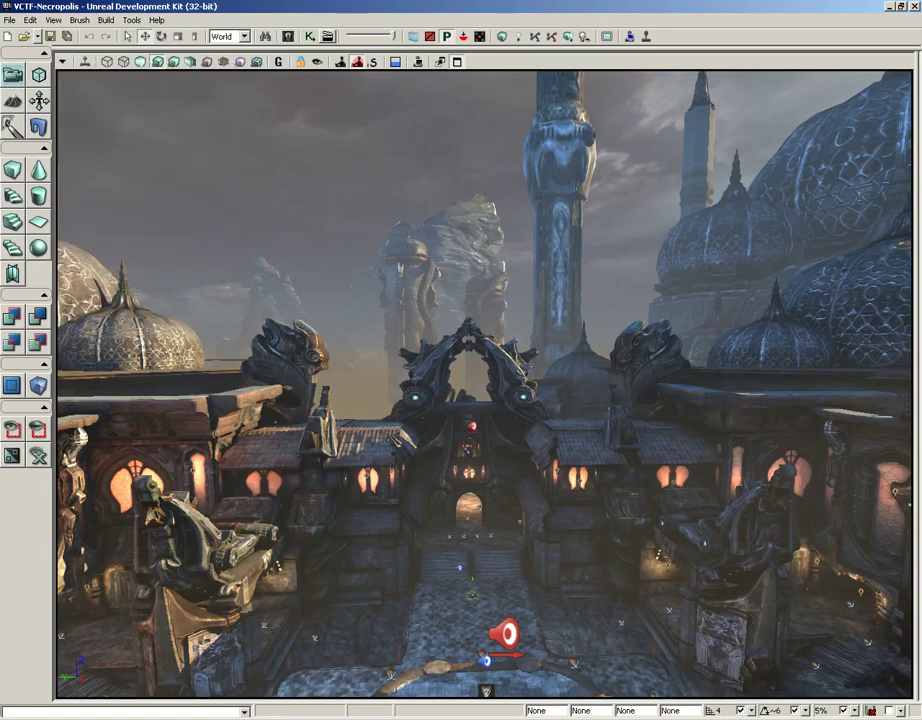
{"action": "mouse_move", "coordinate": [484, 469]}
{"action": "right_mouse_down"}
{"action": "mouse_move", "coordinate": [417, 478]}
{"action": "mouse_move", "coordinate": [541, 476]}
{"action": "mouse_move", "coordinate": [493, 428]}
{"action": "mouse_move", "coordinate": [490, 470]}
{"action": "right_mouse_up"}
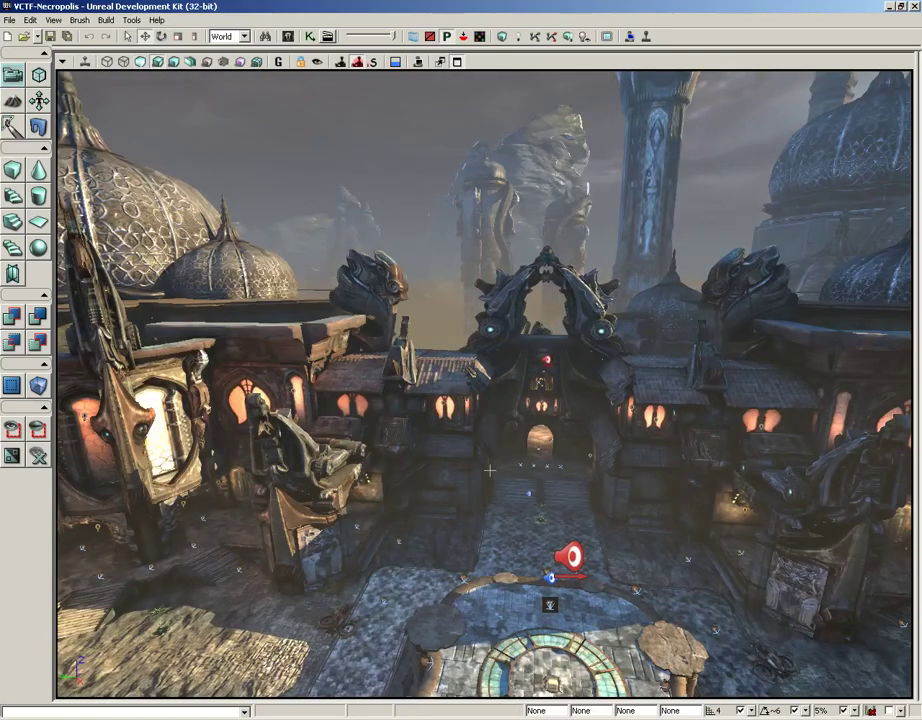
{"action": "left_click", "coordinate": [63, 62]}
{"action": "left_click", "coordinate": [96, 276]}
{"action": "left_click", "coordinate": [61, 63]}
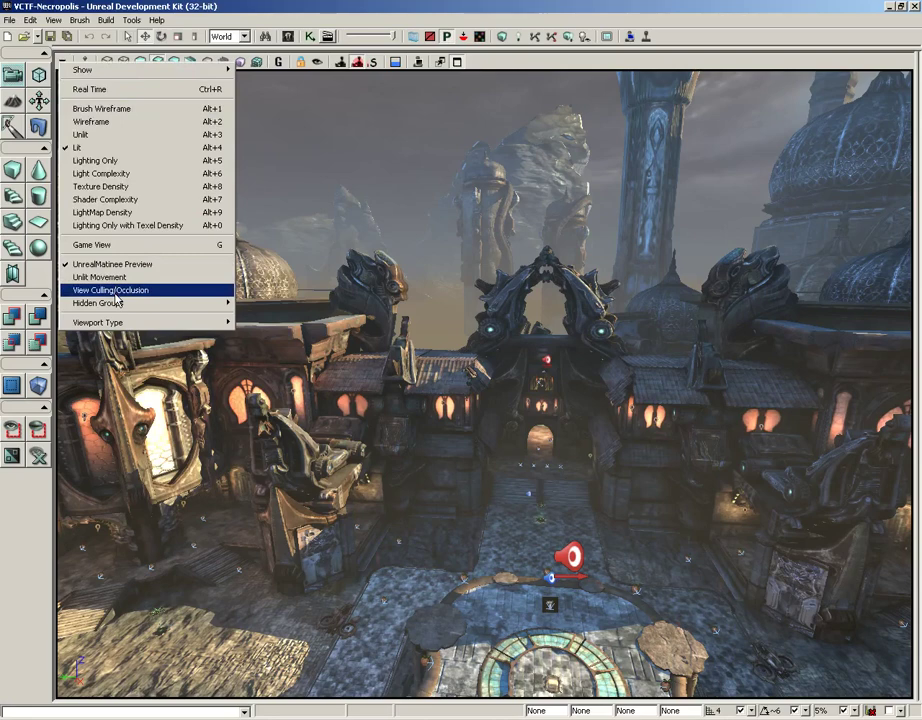
{"action": "mouse_move", "coordinate": [115, 306]}
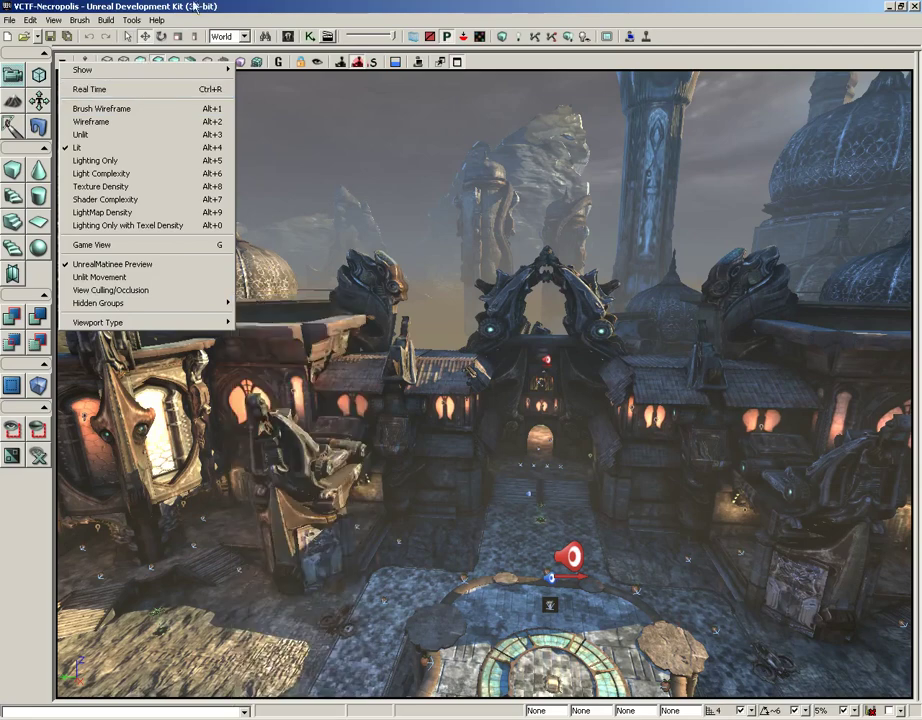
{"action": "left_click", "coordinate": [199, 9]}
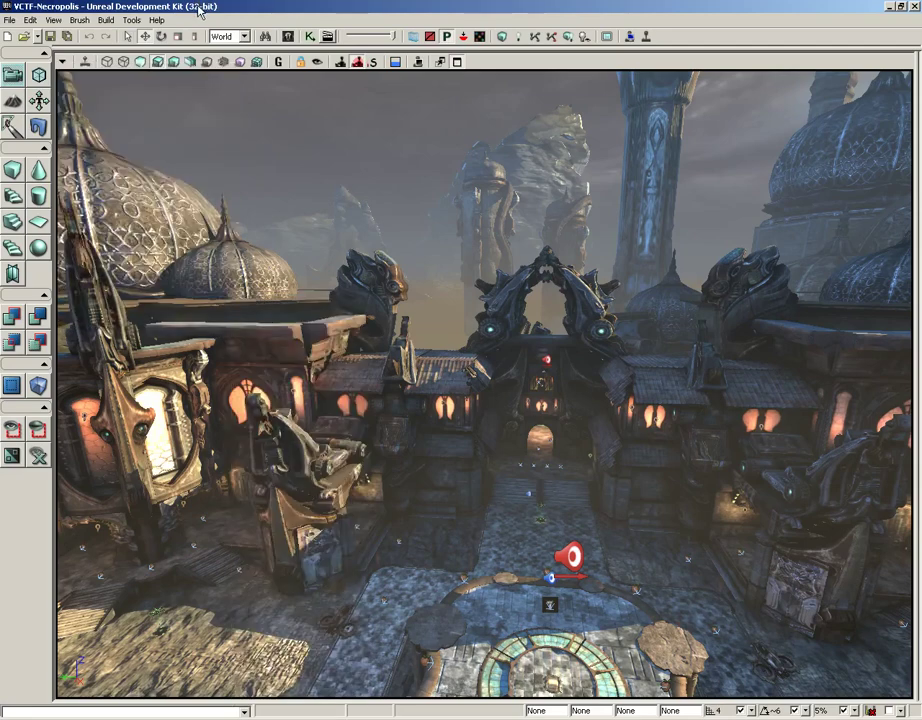
Inspect the actors of the Lights, lightmass_temple1, FogSphere, lights_bluewindows_back and lights_latern groups in the Group Editor, and close it
{"action": "left_click", "coordinate": [54, 20]}
{"action": "mouse_move", "coordinate": [60, 34]}
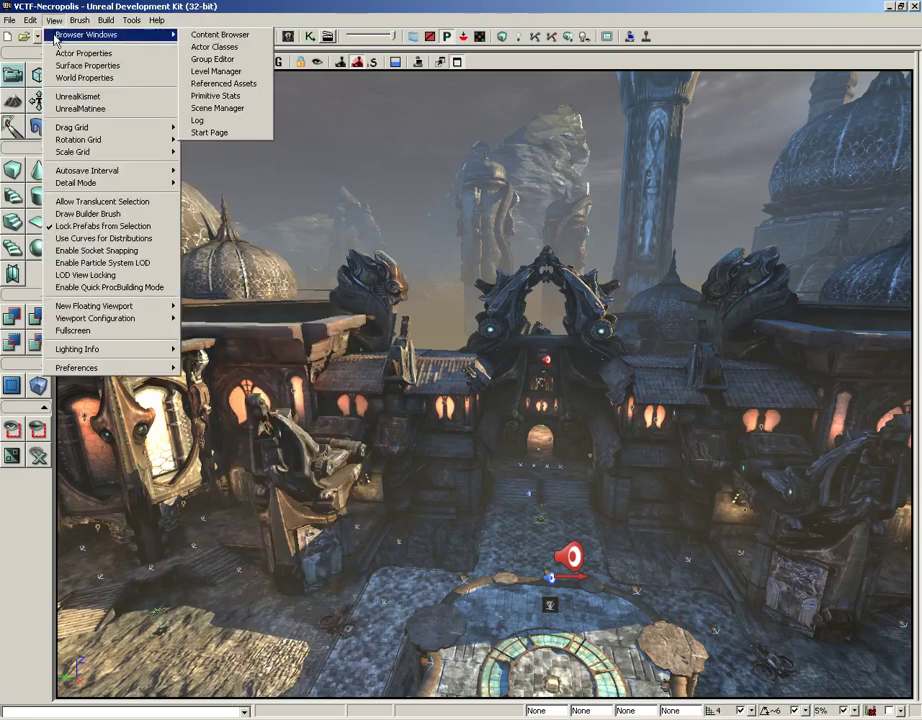
{"action": "left_click", "coordinate": [212, 59]}
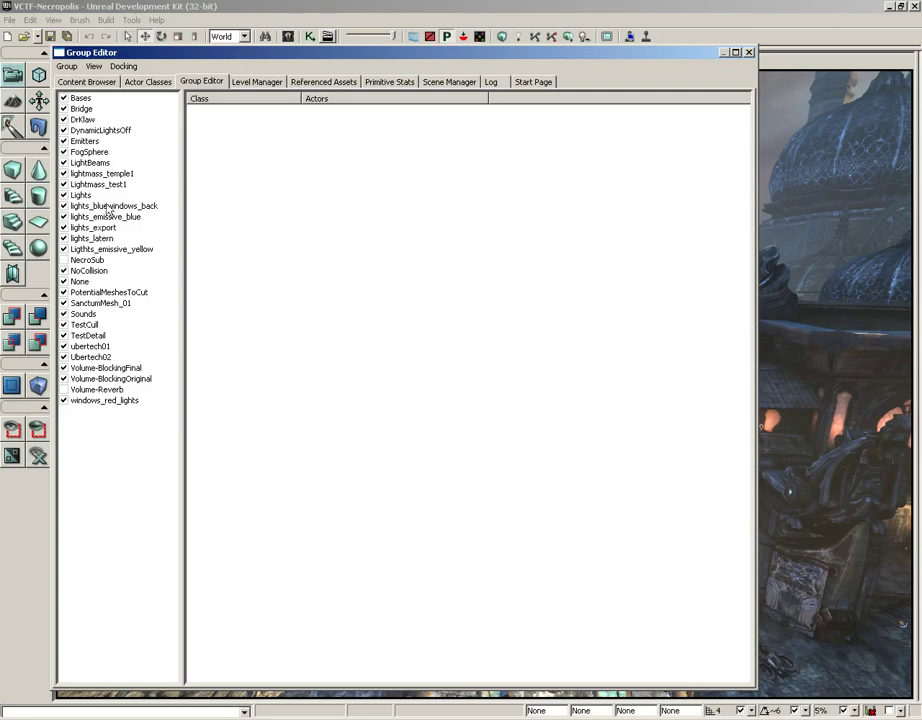
{"action": "left_click", "coordinate": [80, 195]}
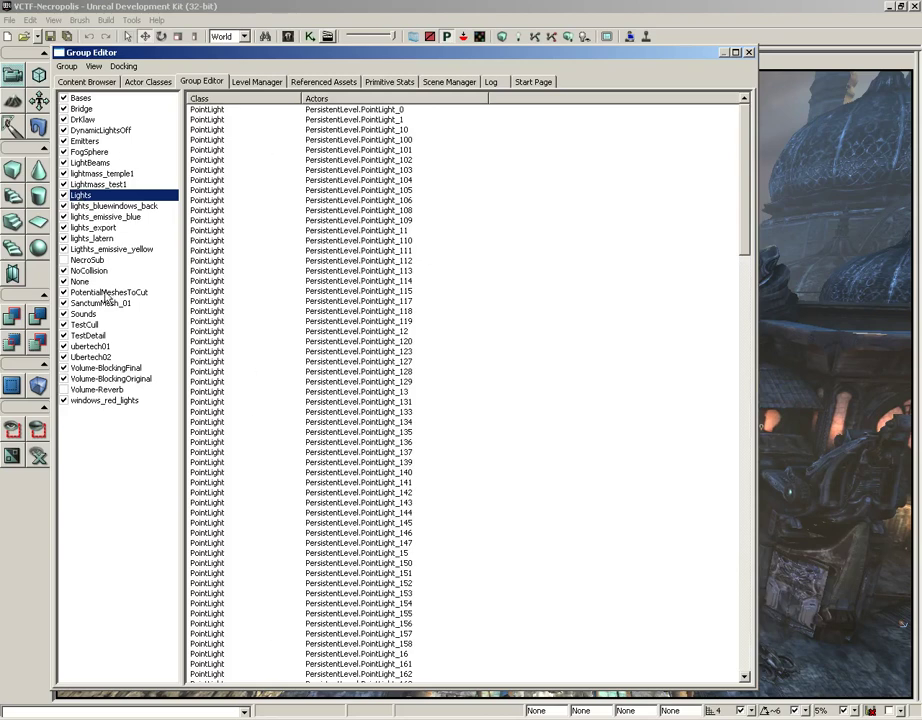
{"action": "left_click", "coordinate": [95, 174]}
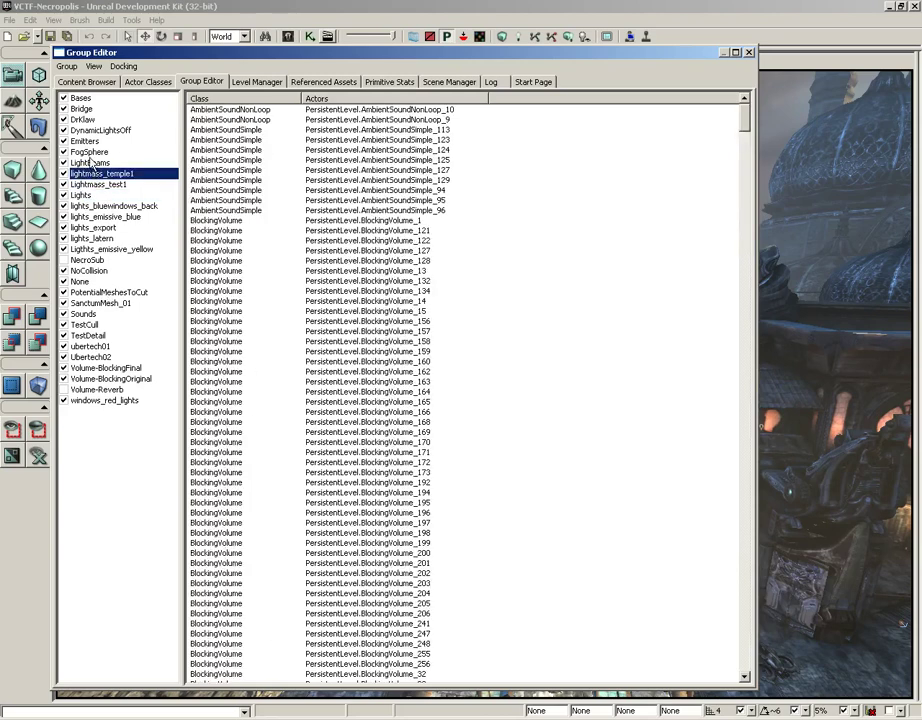
{"action": "left_click", "coordinate": [88, 151]}
{"action": "left_click", "coordinate": [100, 206]}
{"action": "left_click", "coordinate": [90, 240]}
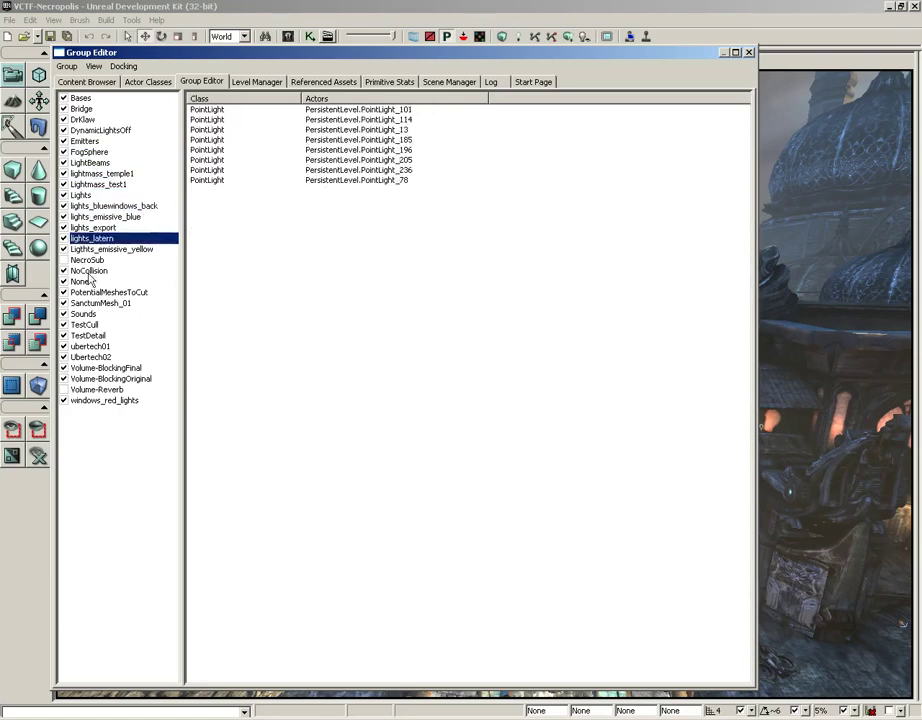
{"action": "left_click", "coordinate": [750, 52]}
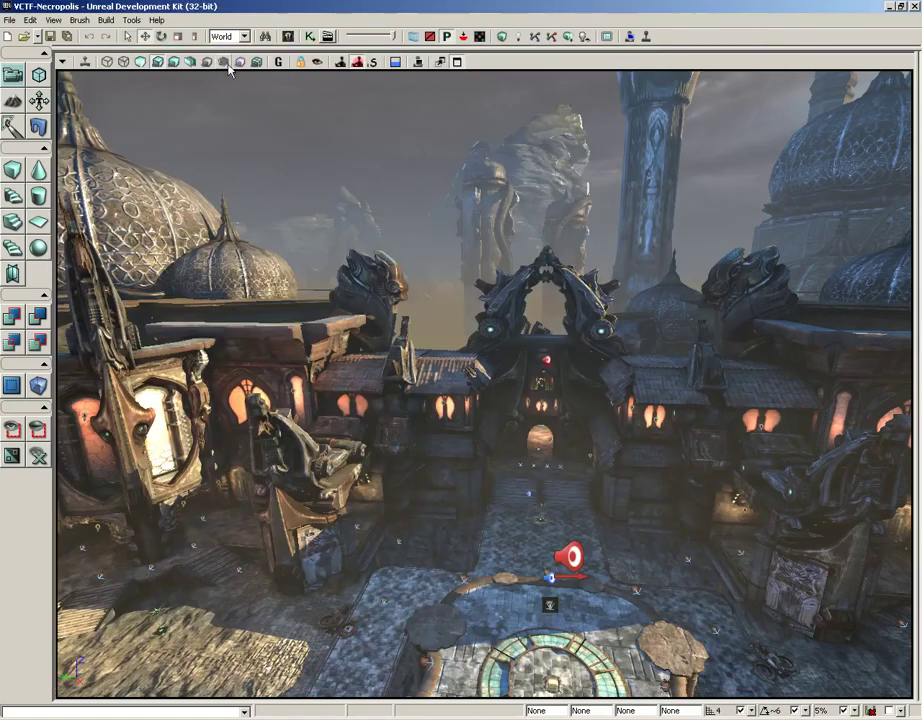
Change the maximized viewport's type to Top and zoom in on the level
{"action": "left_click", "coordinate": [61, 63]}
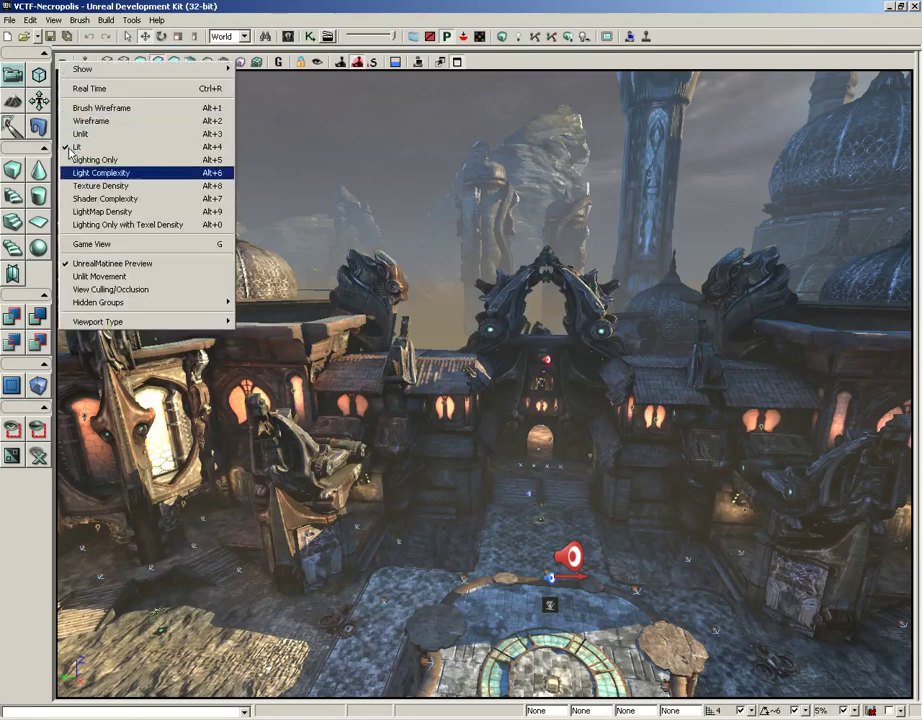
{"action": "mouse_move", "coordinate": [176, 305]}
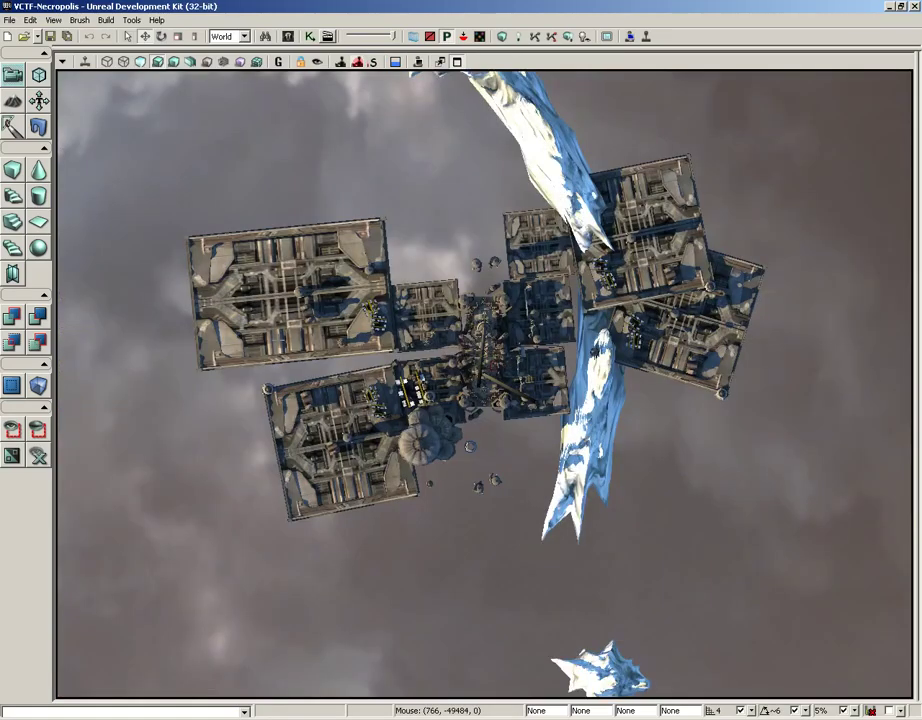
{"action": "scroll", "coordinate": [484, 384], "scroll_direction": "up", "scroll_amount": 10}
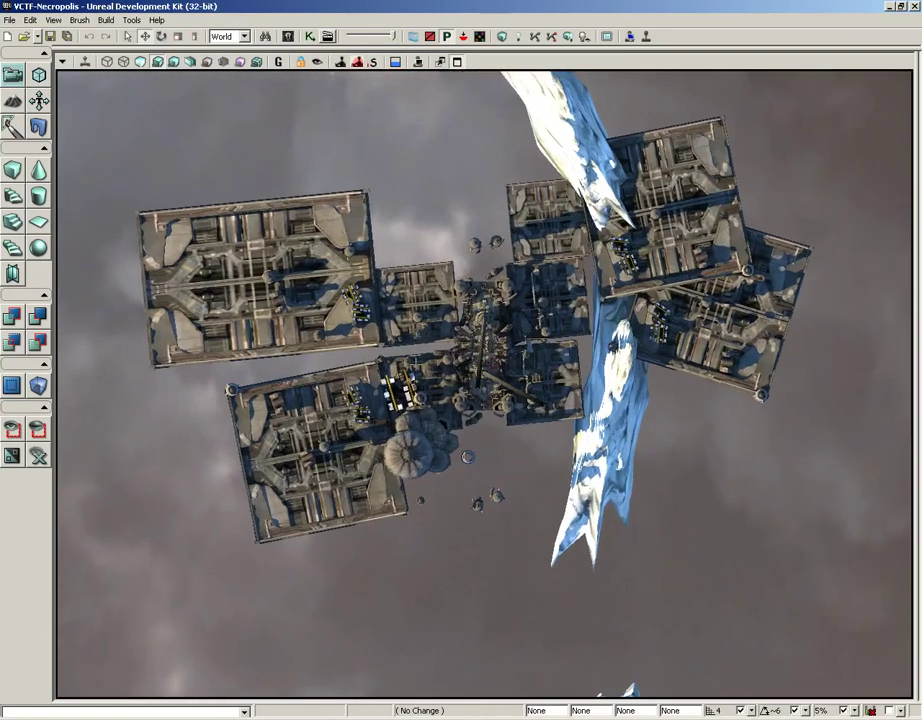
Inspect the level from above, change the maximized viewport's type to Front, and examine the mountains from that side
{"action": "scroll", "coordinate": [408, 533], "scroll_direction": "up", "scroll_amount": 10}
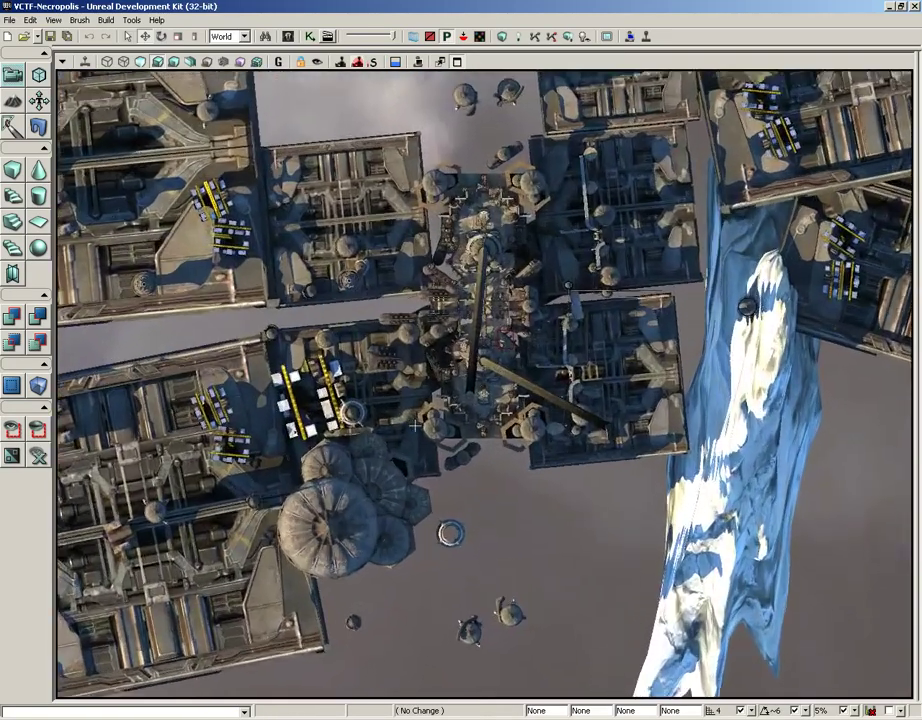
{"action": "scroll", "coordinate": [408, 533], "scroll_direction": "up", "scroll_amount": 10}
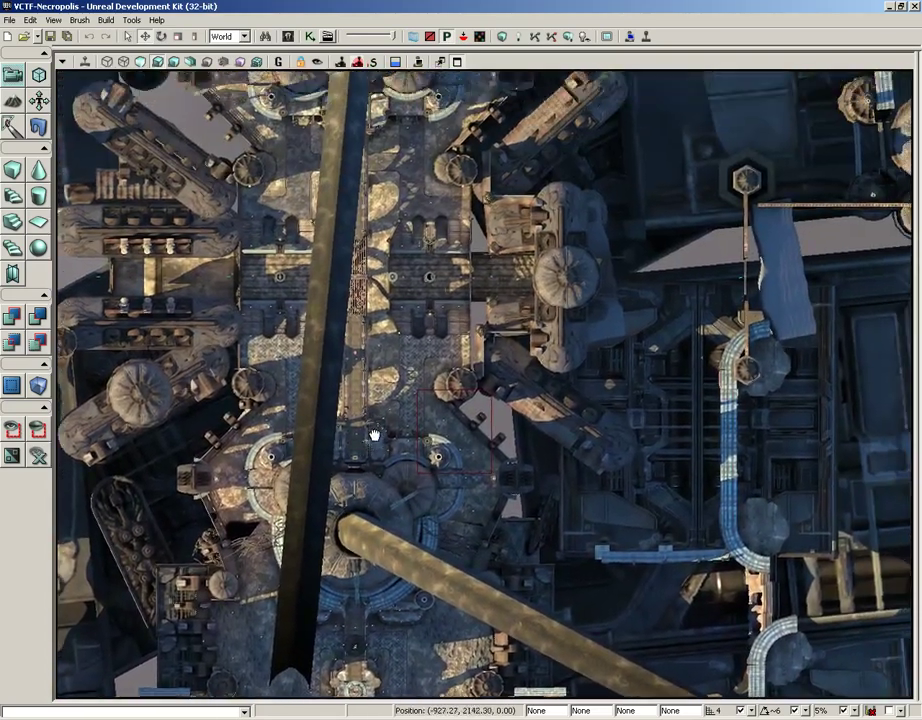
{"action": "right_click_drag", "start_coordinate": [374, 435], "coordinate": [367, 482]}
{"action": "left_click", "coordinate": [62, 61]}
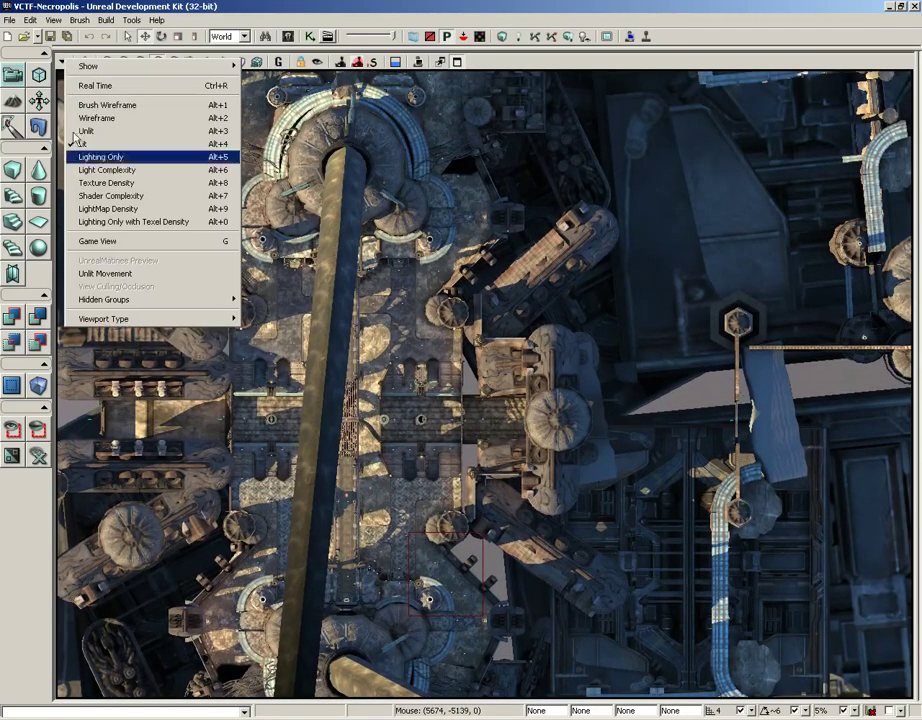
{"action": "mouse_move", "coordinate": [138, 320]}
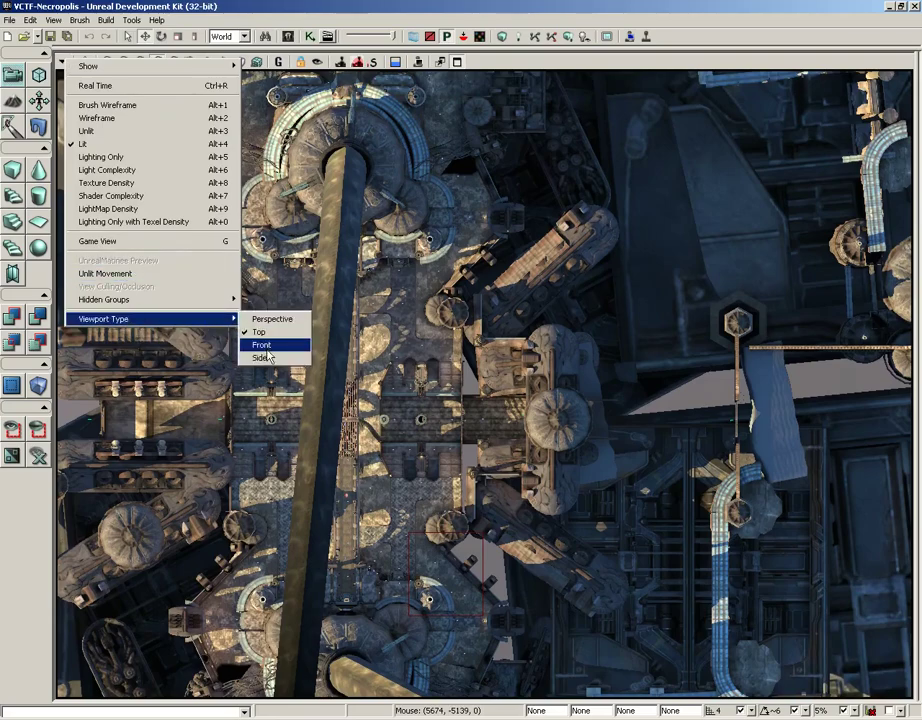
{"action": "left_click", "coordinate": [262, 345]}
{"action": "right_click_drag", "start_coordinate": [318, 319], "coordinate": [330, 250]}
{"action": "right_click_drag", "start_coordinate": [540, 305], "coordinate": [424, 316]}
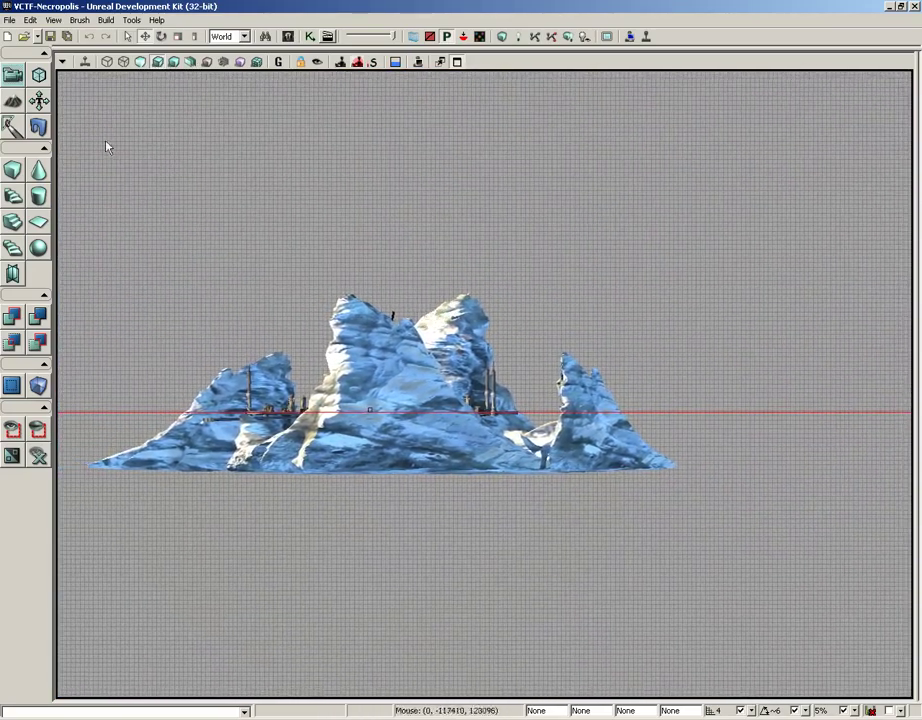
Change the maximized viewport's type back to Perspective and fly the camera over the level
{"action": "left_click", "coordinate": [61, 61]}
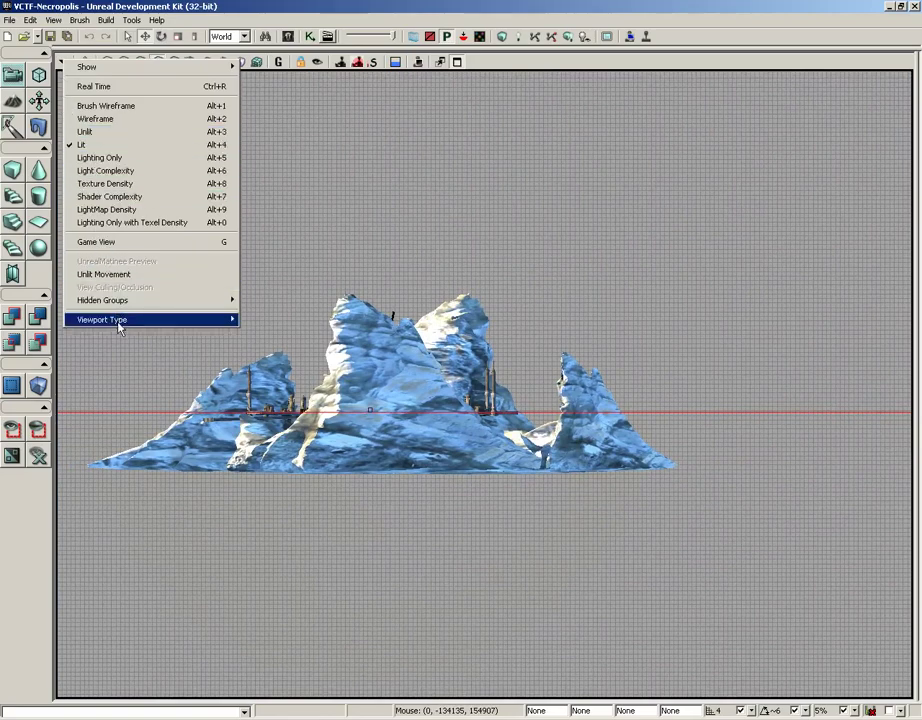
{"action": "mouse_move", "coordinate": [122, 320]}
{"action": "left_click", "coordinate": [264, 320]}
{"action": "right_click_drag", "start_coordinate": [450, 400], "coordinate": [600, 450]}
{"action": "right_click_drag", "start_coordinate": [914, 361], "coordinate": [575, 316]}
{"action": "left_click_drag", "start_coordinate": [575, 316], "coordinate": [510, 304]}
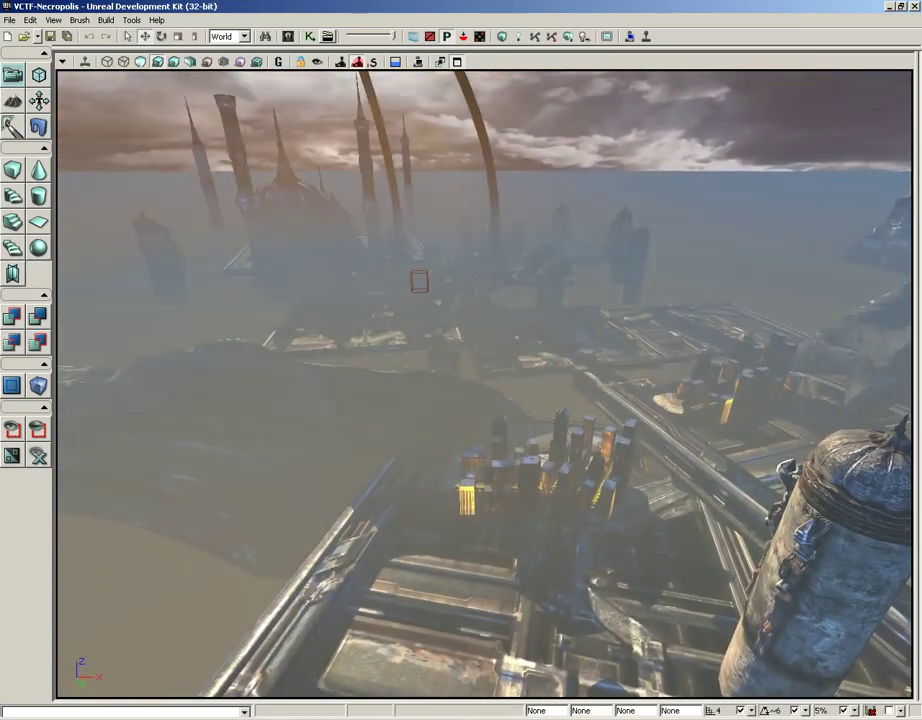
Fly the camera down to face the bridge over the courtyard and restore the four-viewport layout
{"action": "left_click", "coordinate": [62, 61]}
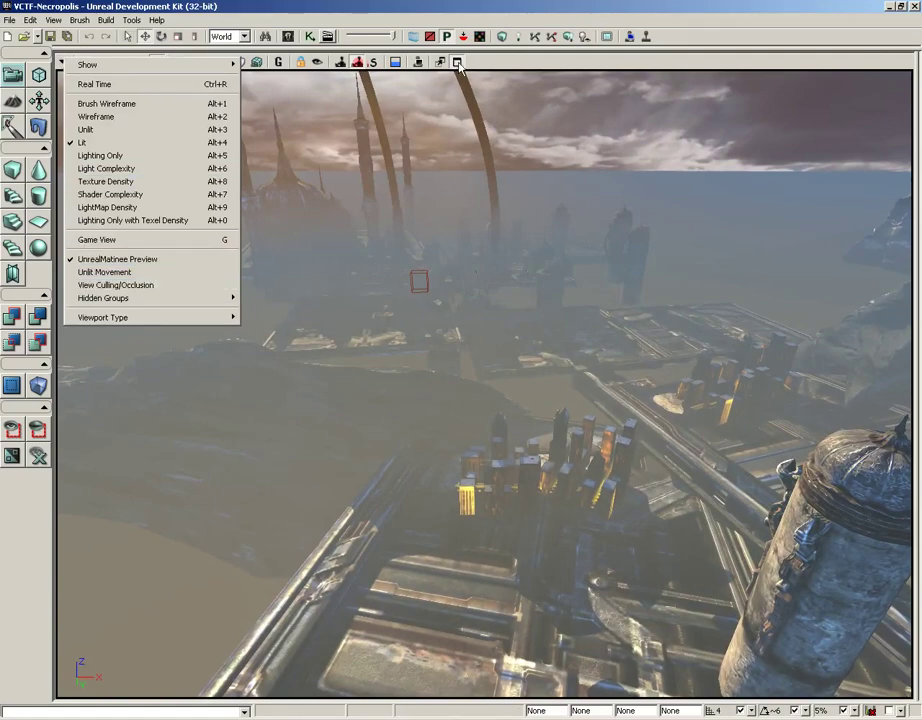
{"action": "left_click_drag", "start_coordinate": [402, 266], "coordinate": [322, 62]}
{"action": "middle_click_drag", "start_coordinate": [245, 698], "coordinate": [171, 699]}
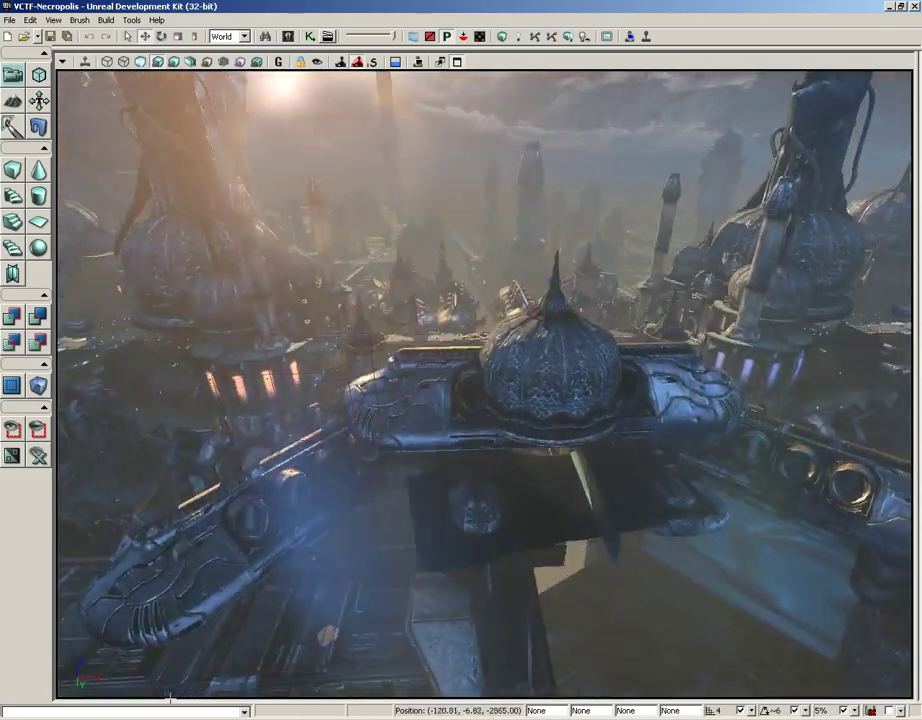
{"action": "left_click_drag", "start_coordinate": [171, 699], "coordinate": [142, 350]}
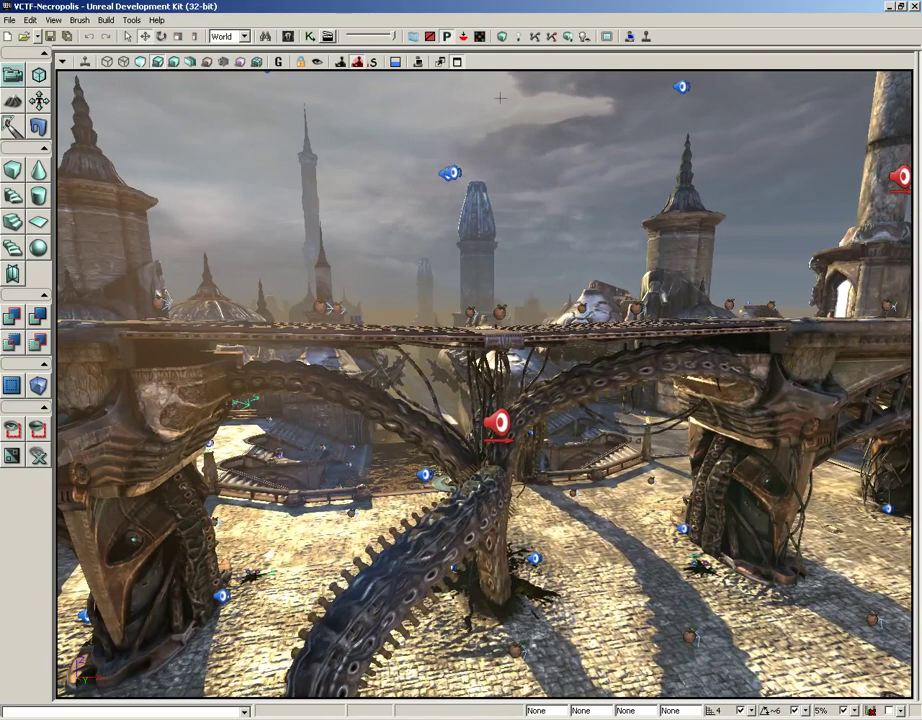
{"action": "left_click", "coordinate": [456, 62]}
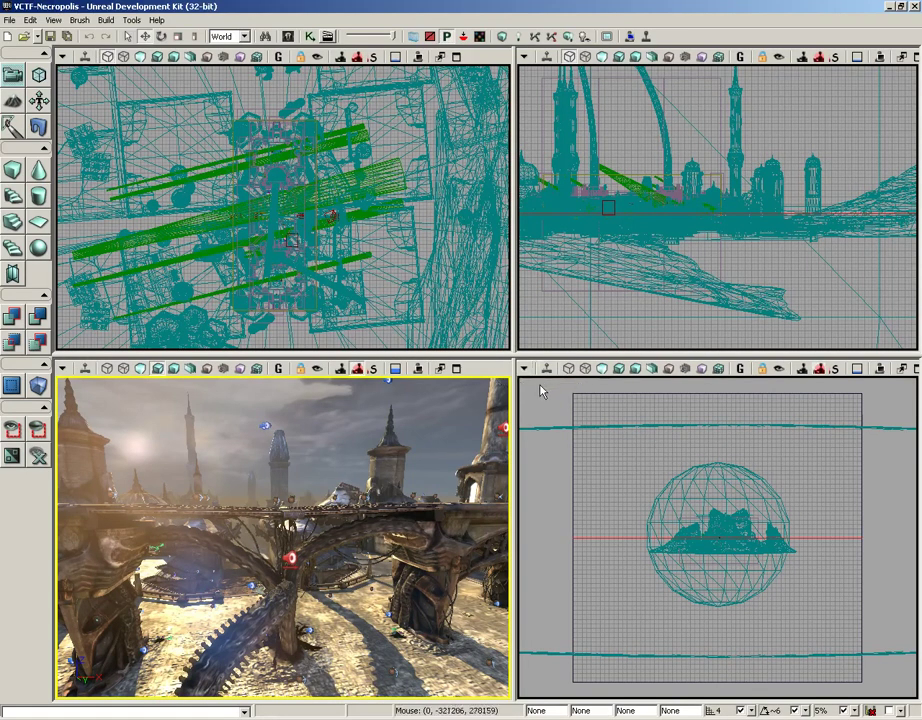
Change the wireframe Front viewport to a Perspective viewport in Lit mode and move its camera to overlook the courtyard
{"action": "left_click", "coordinate": [524, 369]}
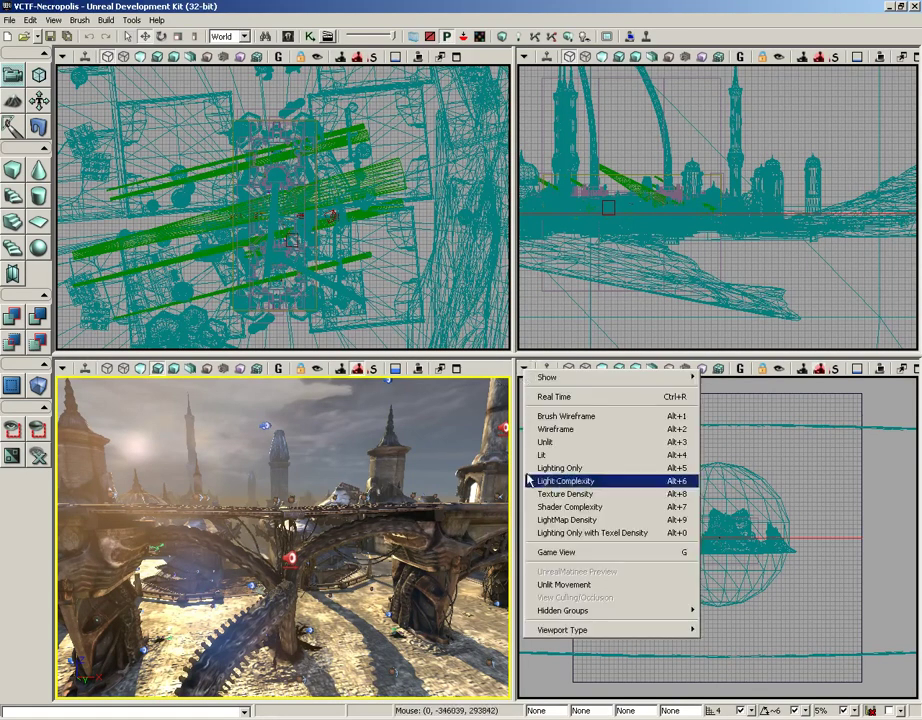
{"action": "mouse_move", "coordinate": [545, 630]}
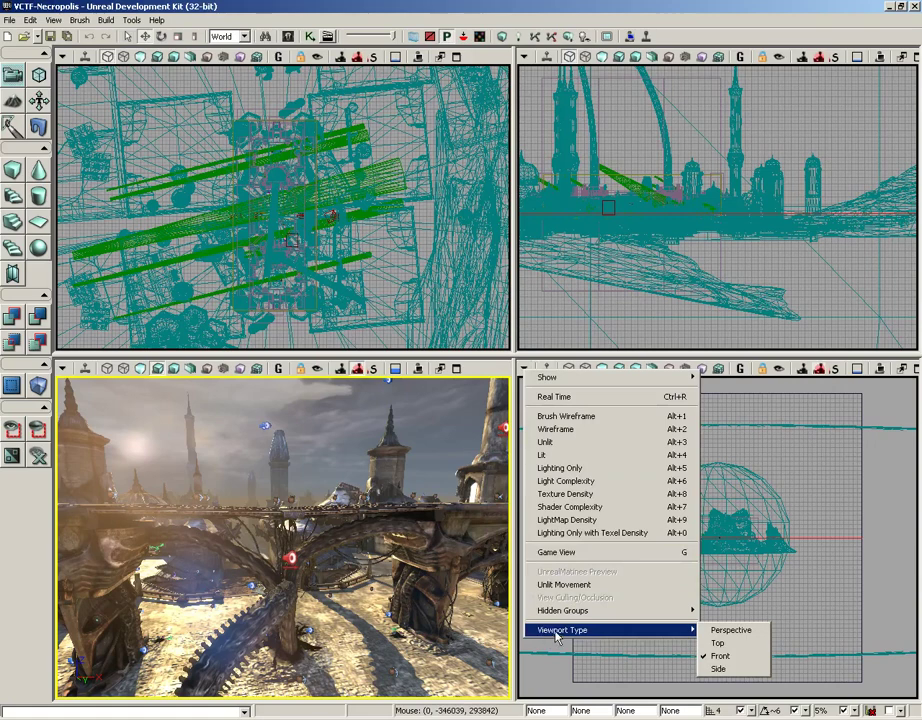
{"action": "left_click", "coordinate": [726, 630]}
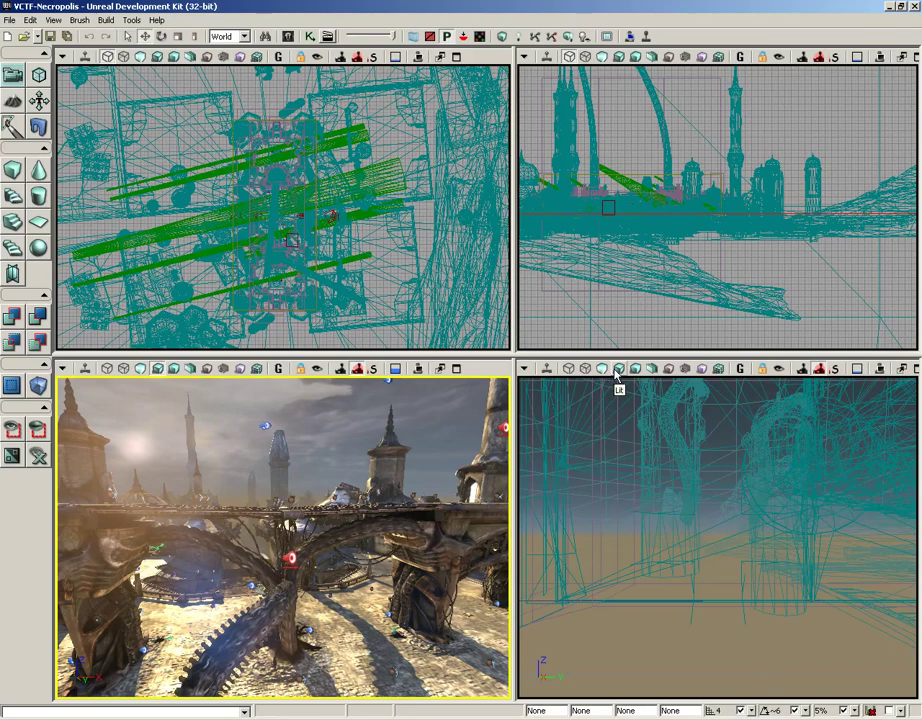
{"action": "left_click", "coordinate": [523, 369]}
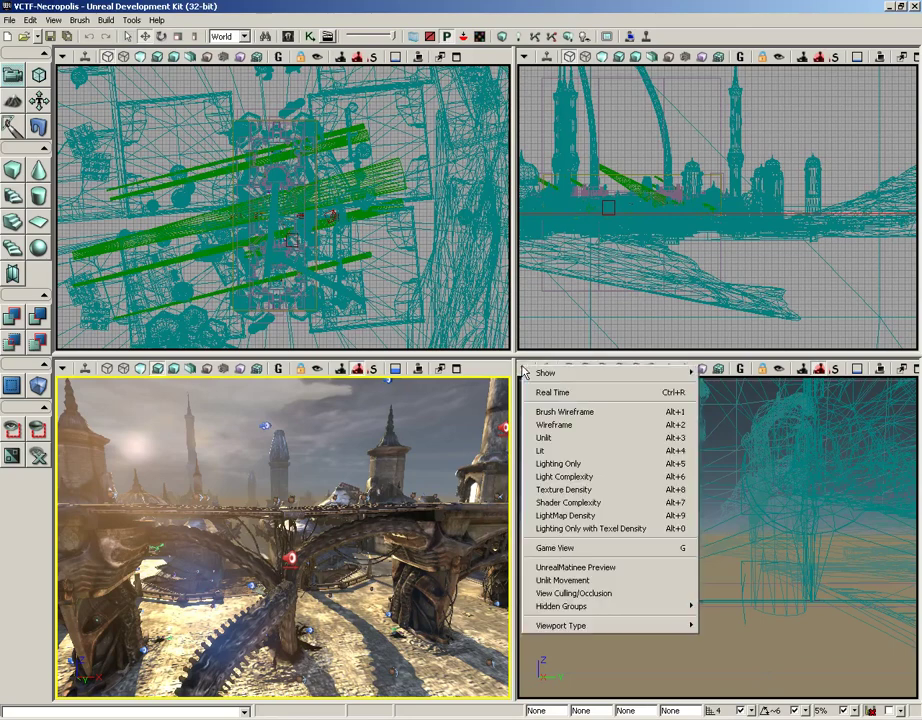
{"action": "left_click", "coordinate": [552, 451]}
{"action": "left_click_drag", "start_coordinate": [689, 517], "coordinate": [557, 330]}
{"action": "left_click_drag", "start_coordinate": [740, 693], "coordinate": [730, 630]}
{"action": "right_click_drag", "start_coordinate": [718, 537], "coordinate": [680, 530]}
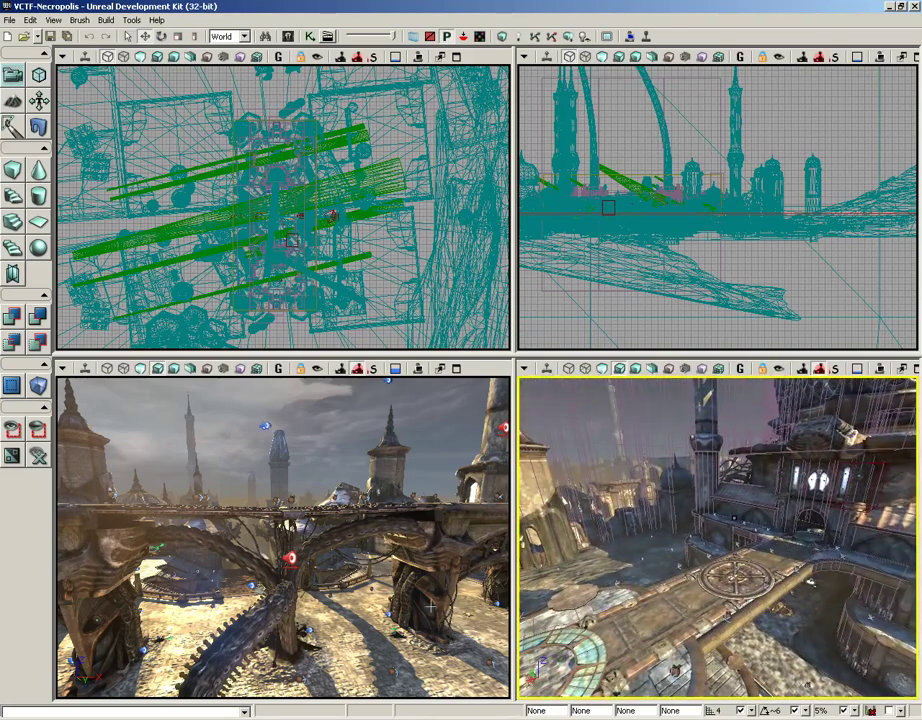
Turn on Game View in both perspective viewports and reframe the bridge and the temple courtyard
{"action": "left_click_drag", "start_coordinate": [430, 607], "coordinate": [382, 507]}
{"action": "left_click_drag", "start_coordinate": [650, 540], "coordinate": [545, 690]}
{"action": "left_click_drag", "start_coordinate": [650, 540], "coordinate": [672, 504]}
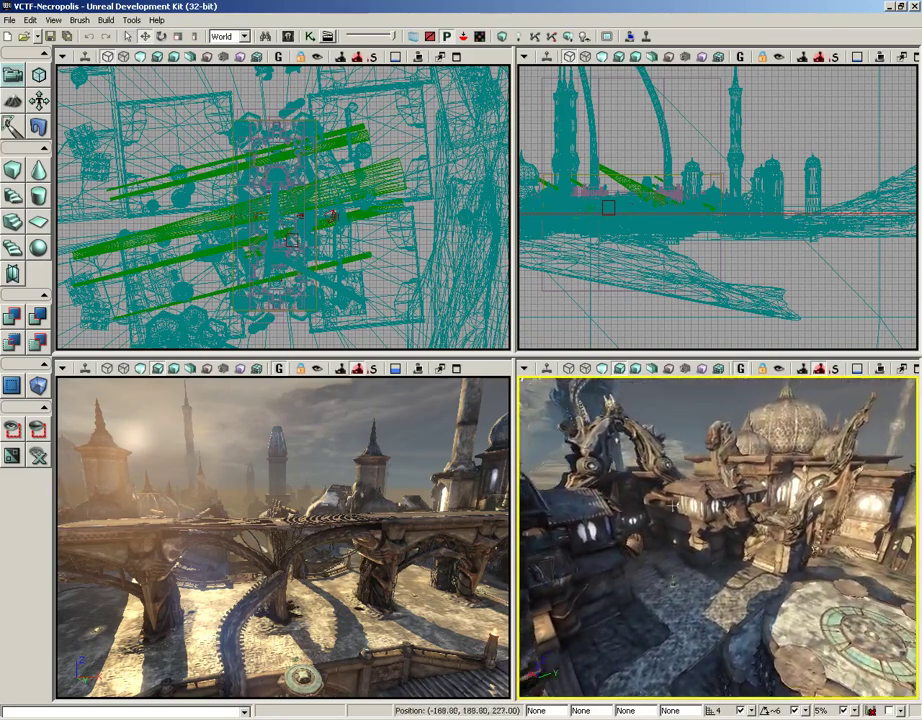
{"action": "right_click_drag", "start_coordinate": [672, 504], "coordinate": [920, 430]}
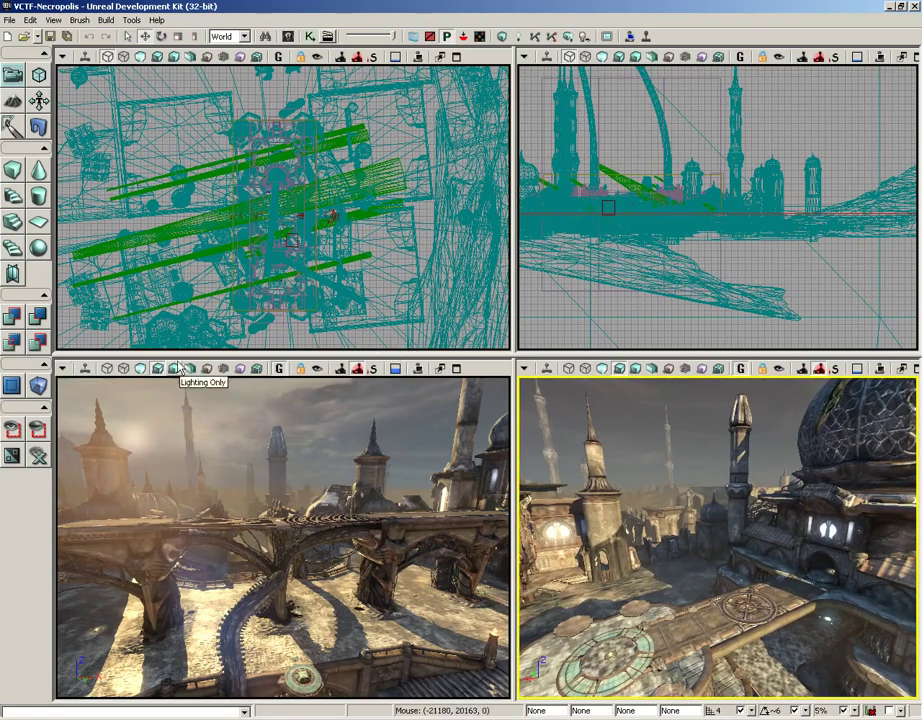
Enlarge the two perspective viewports by shrinking the wireframe viewports to a narrow strip
{"action": "left_click", "coordinate": [62, 368]}
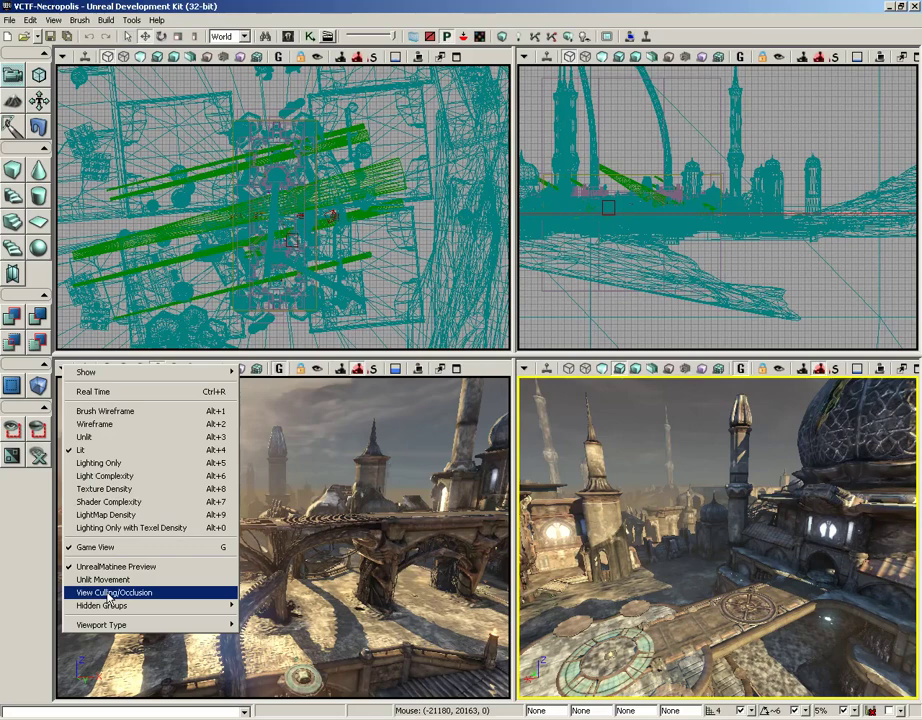
{"action": "left_click", "coordinate": [484, 364]}
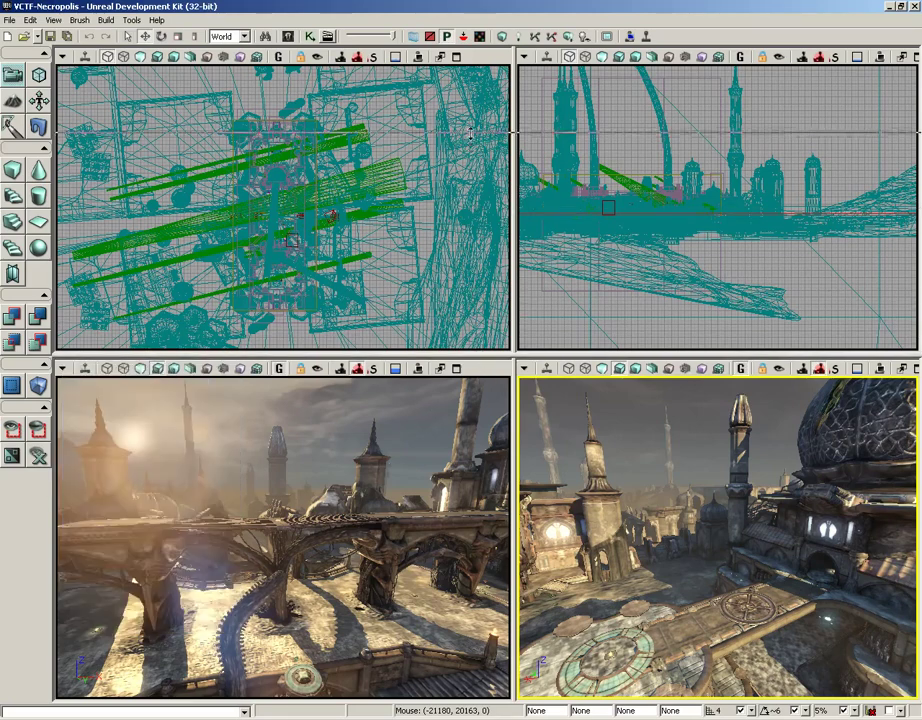
{"action": "left_click_drag", "start_coordinate": [470, 133], "coordinate": [470, 100]}
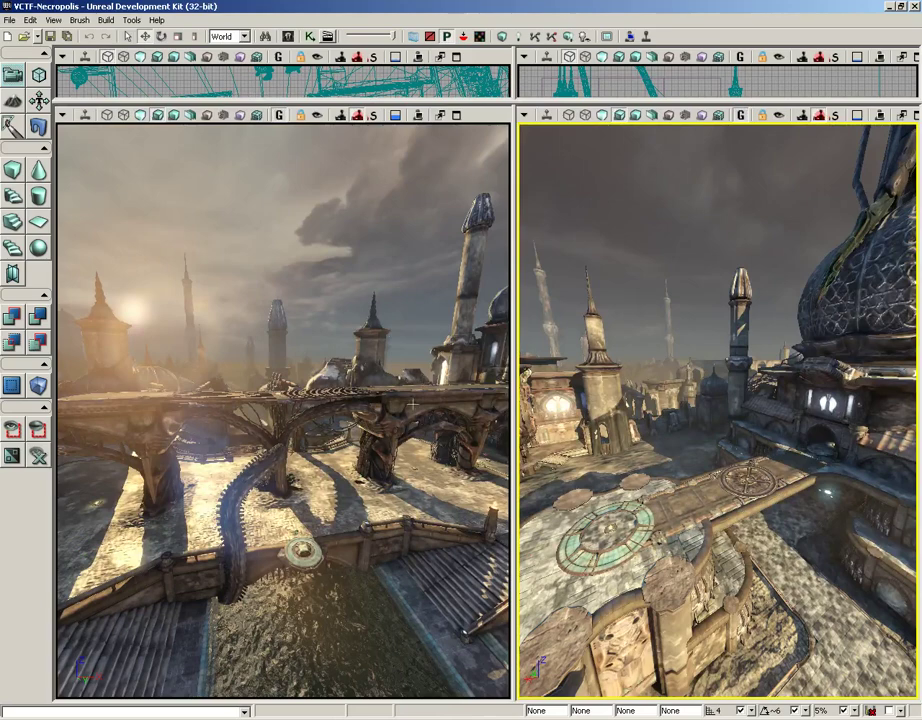
Enable View Culling/Occlusion for the bridge viewport and move the other perspective camera behind its view frustum, facing the bridge
{"action": "left_click", "coordinate": [63, 116]}
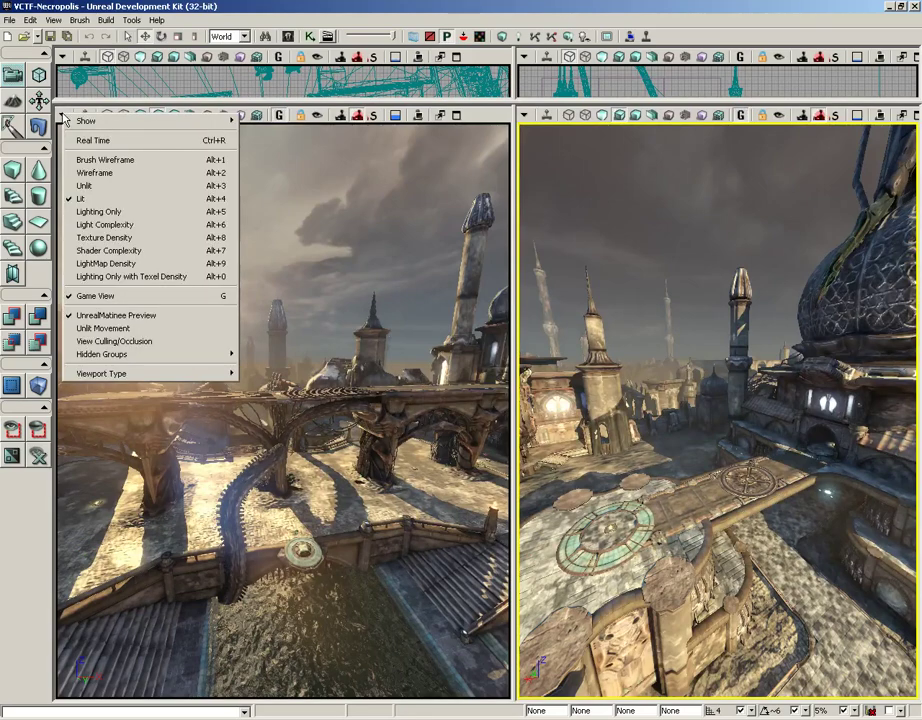
{"action": "left_click", "coordinate": [125, 341]}
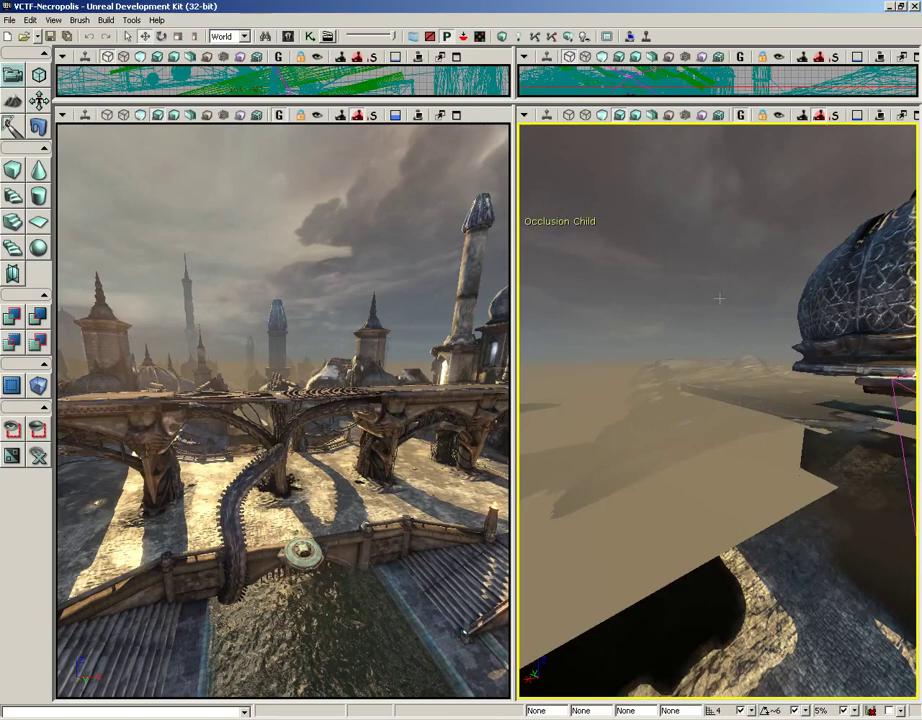
{"action": "left_click_drag", "start_coordinate": [718, 410], "coordinate": [750, 395]}
{"action": "left_click_drag", "start_coordinate": [657, 461], "coordinate": [917, 355]}
{"action": "right_click_drag", "start_coordinate": [700, 300], "coordinate": [648, 245]}
{"action": "left_click_drag", "start_coordinate": [648, 245], "coordinate": [720, 117]}
{"action": "right_click_drag", "start_coordinate": [721, 122], "coordinate": [616, 105]}
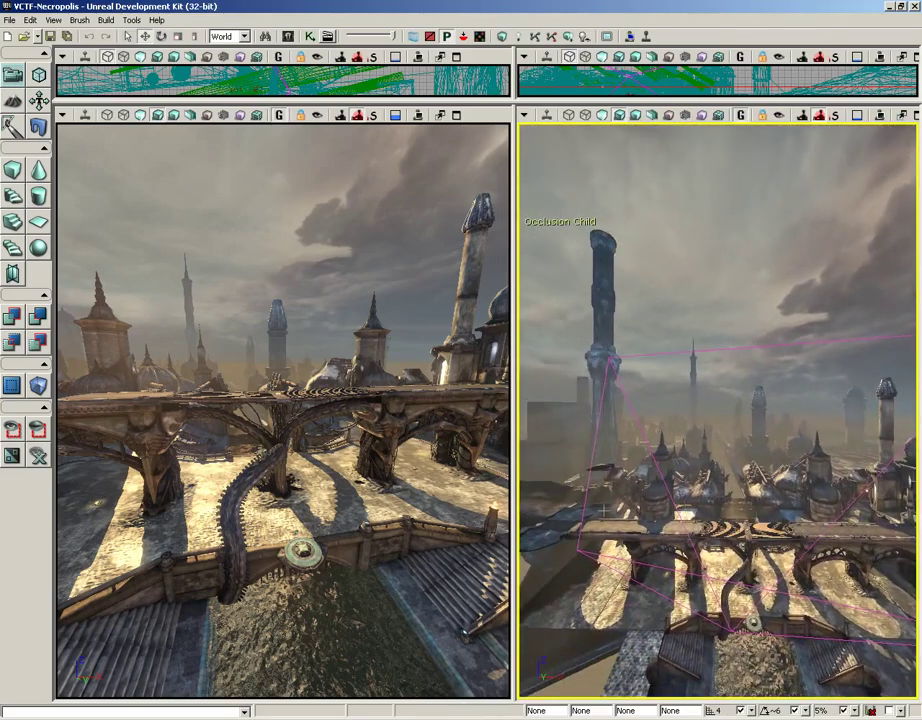
Turn on real-time updating in the Occlusion Child viewport, rotate the bridge camera to examine the culling, and turn real-time off again
{"action": "left_click", "coordinate": [412, 388]}
{"action": "right_click_drag", "start_coordinate": [391, 376], "coordinate": [341, 376]}
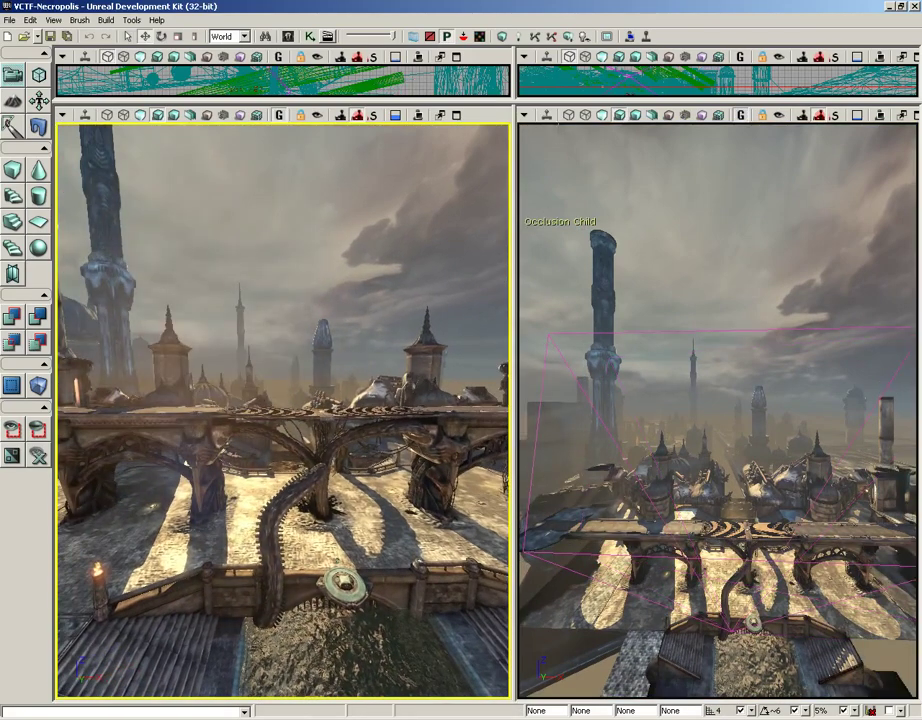
{"action": "left_click", "coordinate": [547, 116]}
{"action": "right_click_drag", "start_coordinate": [300, 400], "coordinate": [238, 392]}
{"action": "right_click_drag", "start_coordinate": [274, 340], "coordinate": [381, 326]}
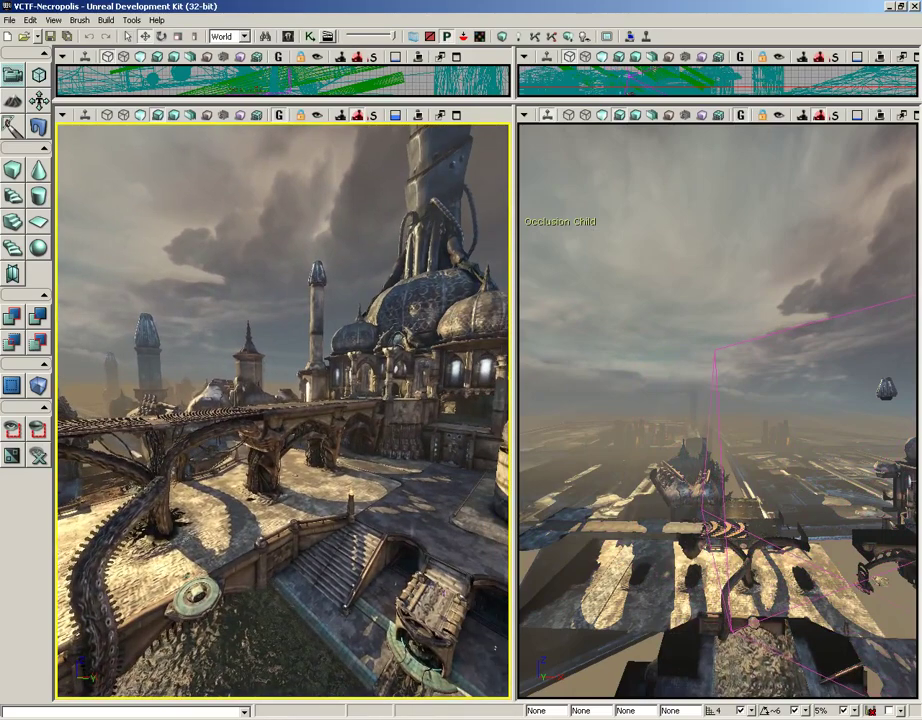
{"action": "right_click_drag", "start_coordinate": [257, 308], "coordinate": [432, 290]}
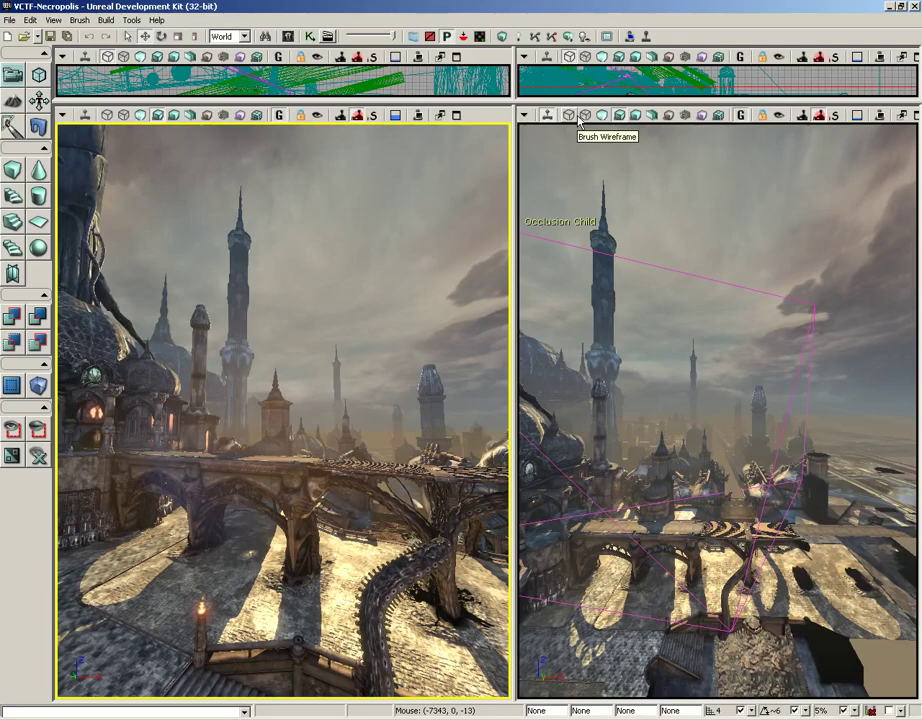
{"action": "right_click_drag", "start_coordinate": [235, 335], "coordinate": [124, 293]}
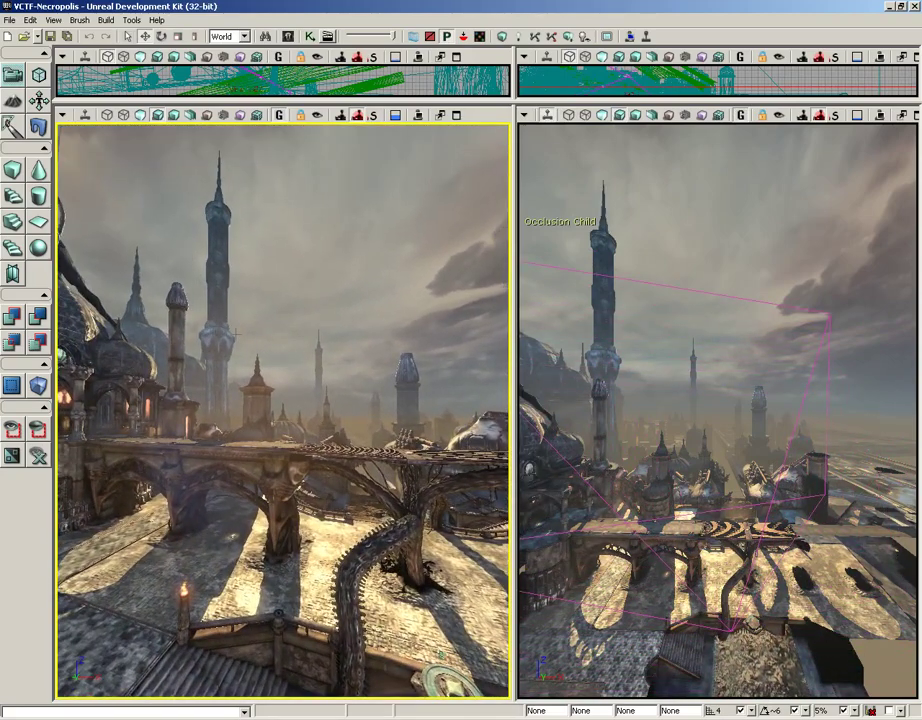
{"action": "right_click_drag", "start_coordinate": [236, 335], "coordinate": [215, 297]}
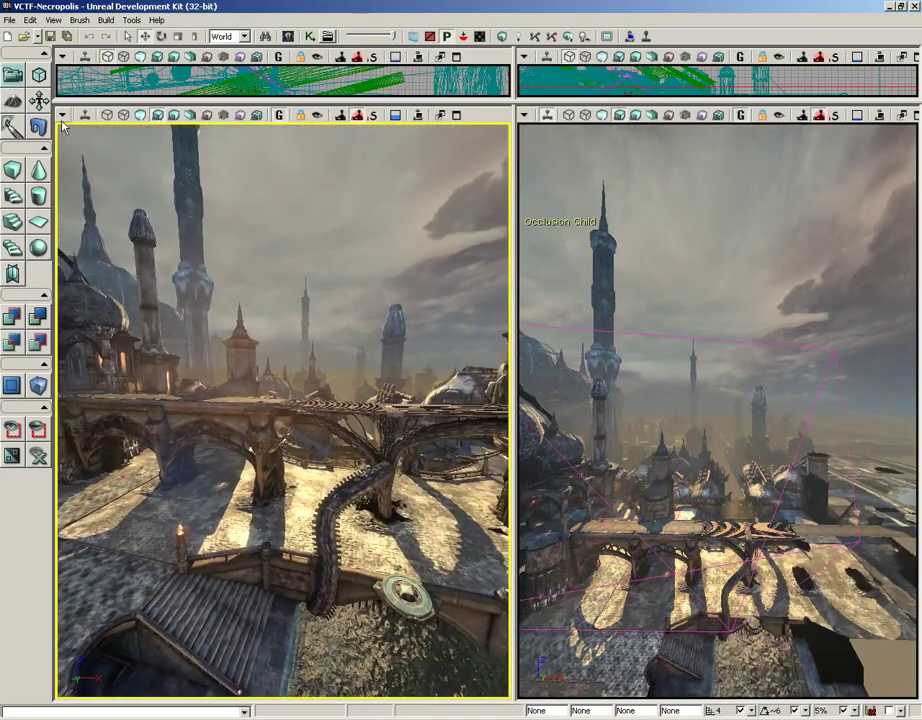
{"action": "left_click", "coordinate": [545, 117]}
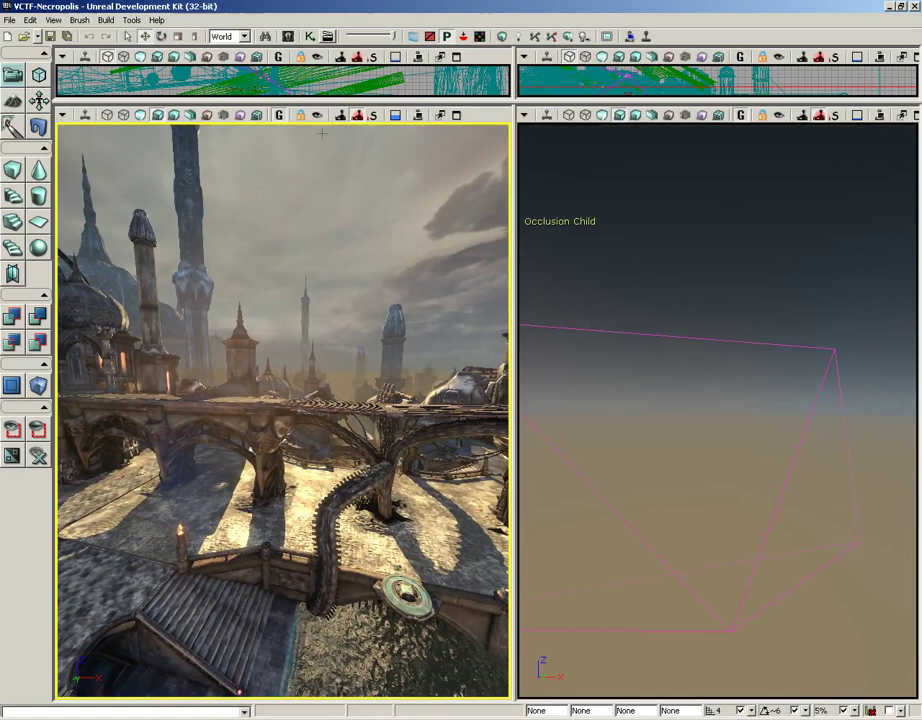
Disable View Culling/Occlusion for the bridge viewport and enlarge the wireframe viewports back to about half the window height
{"action": "left_click", "coordinate": [61, 116]}
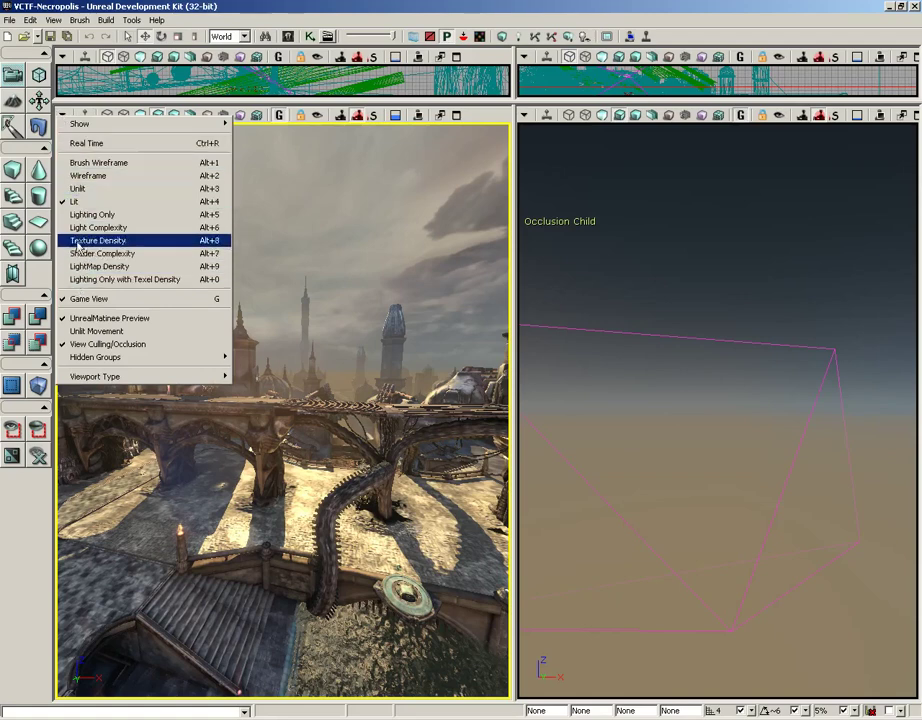
{"action": "left_click", "coordinate": [62, 117]}
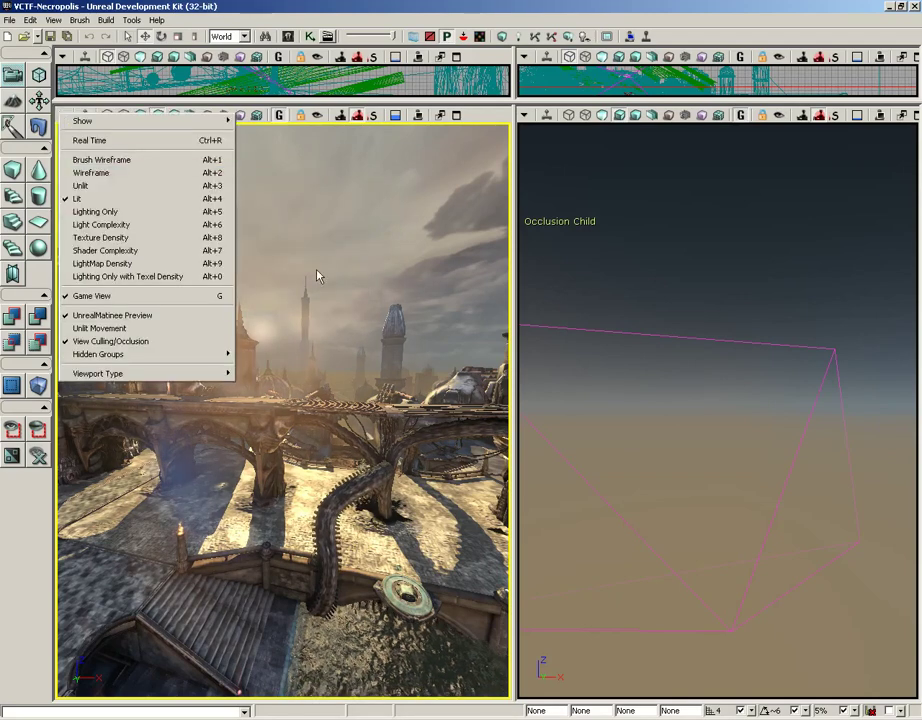
{"action": "left_click", "coordinate": [316, 268]}
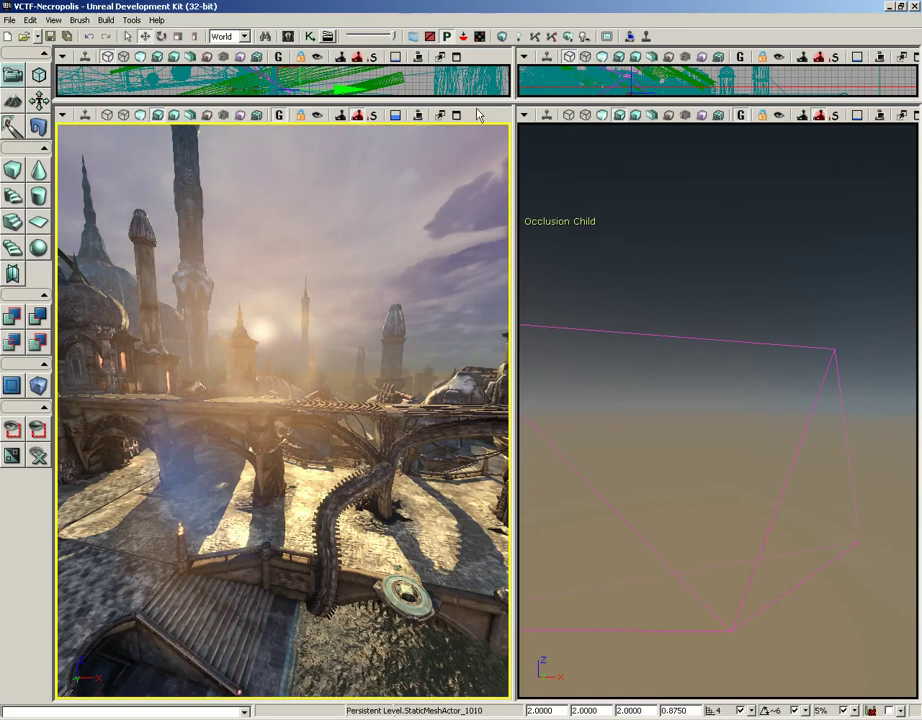
{"action": "left_click", "coordinate": [63, 118]}
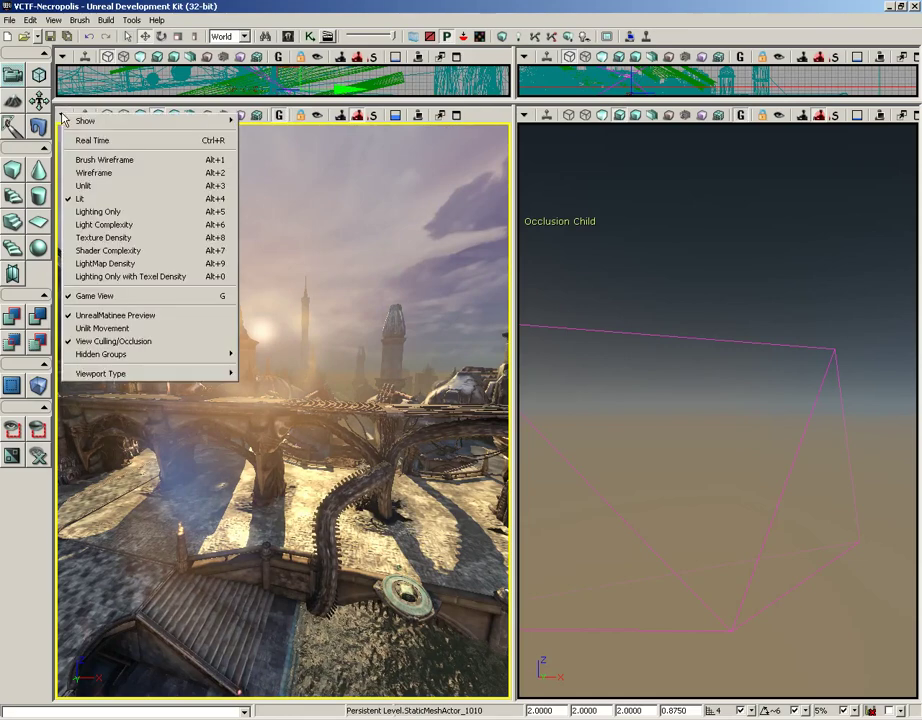
{"action": "left_click", "coordinate": [84, 341]}
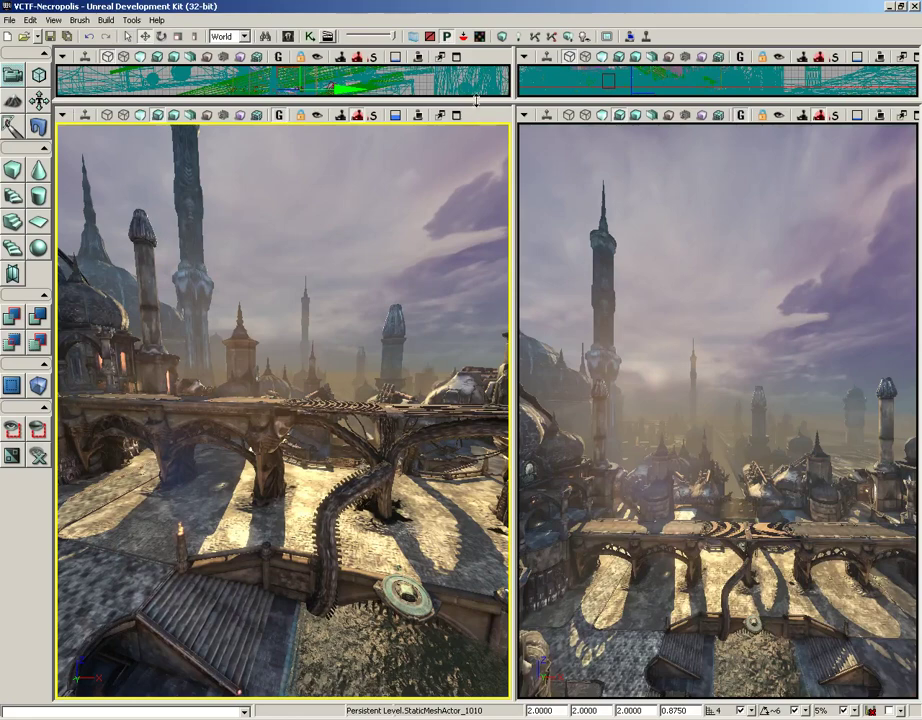
{"action": "left_click_drag", "start_coordinate": [476, 100], "coordinate": [463, 336]}
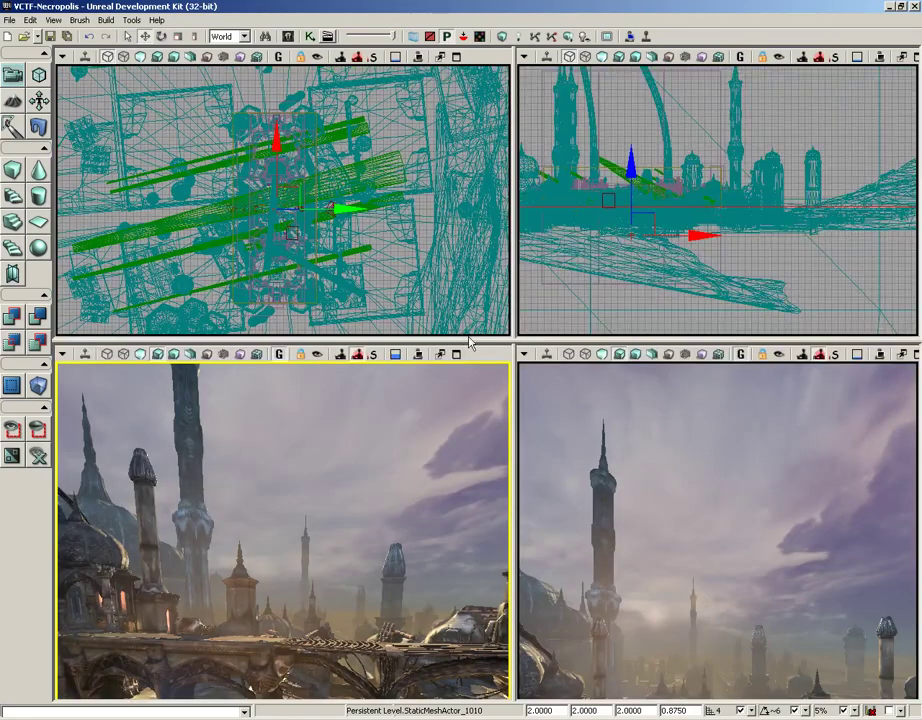
Change the second perspective viewport's type back to Front and set its view mode to Brush Wireframe
{"action": "left_click", "coordinate": [524, 353]}
{"action": "mouse_move", "coordinate": [586, 620]}
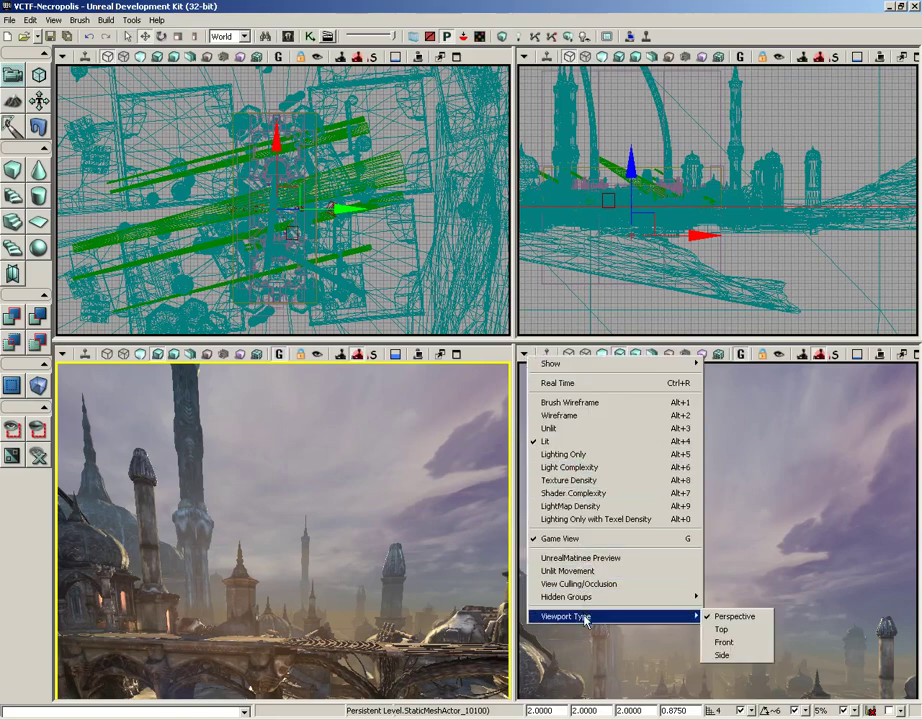
{"action": "left_click", "coordinate": [722, 645]}
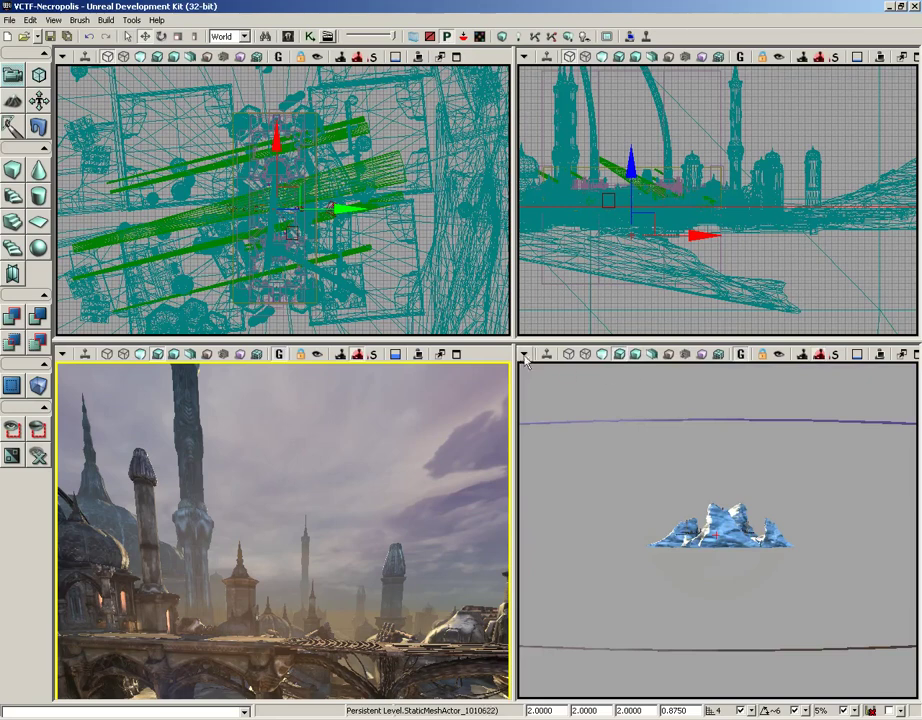
{"action": "left_click", "coordinate": [524, 355]}
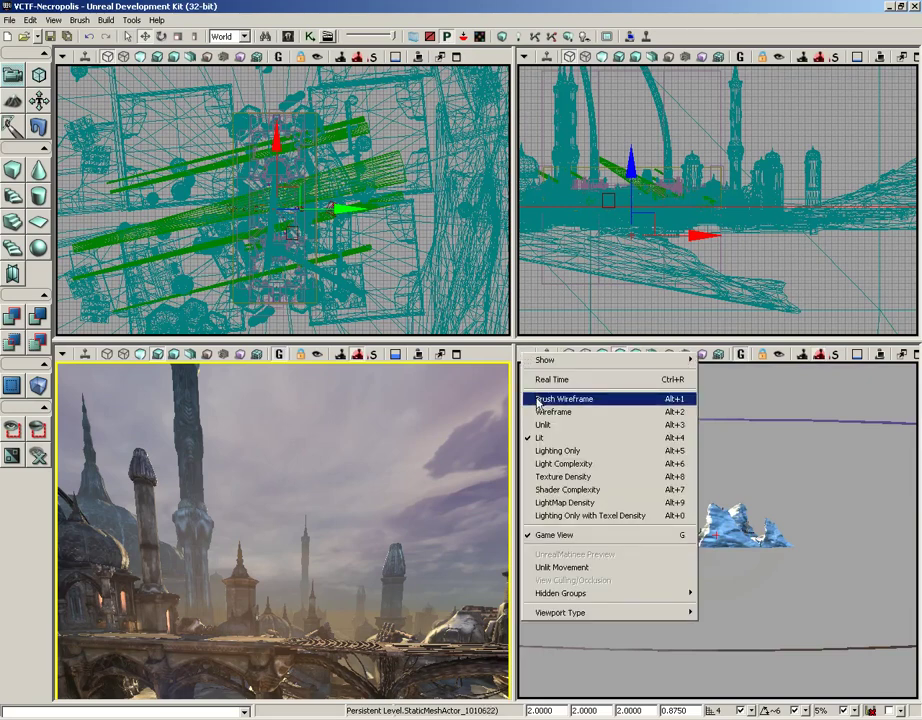
{"action": "left_click", "coordinate": [537, 399]}
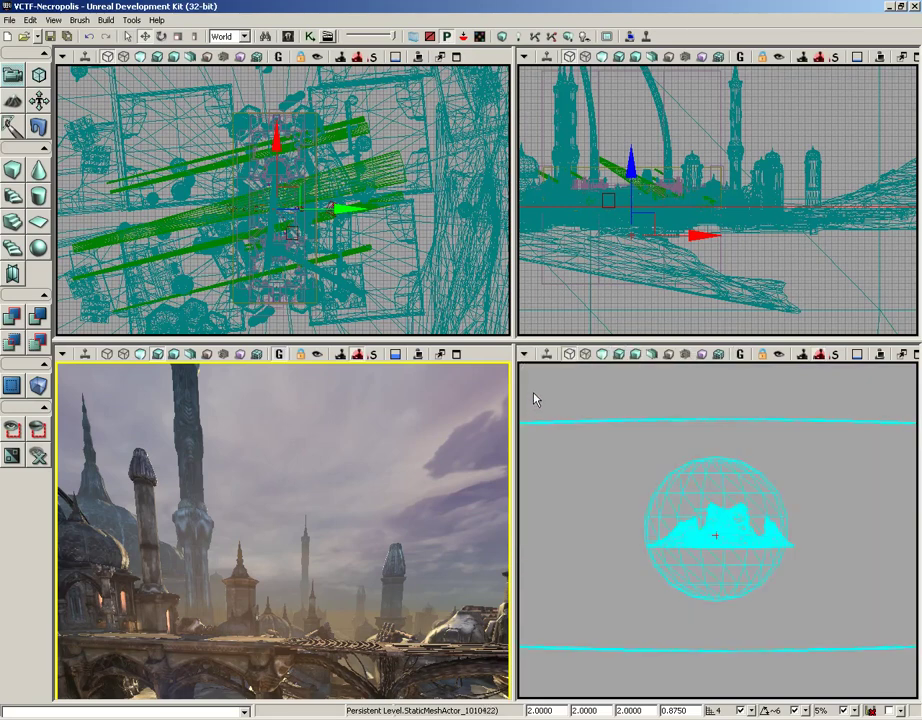